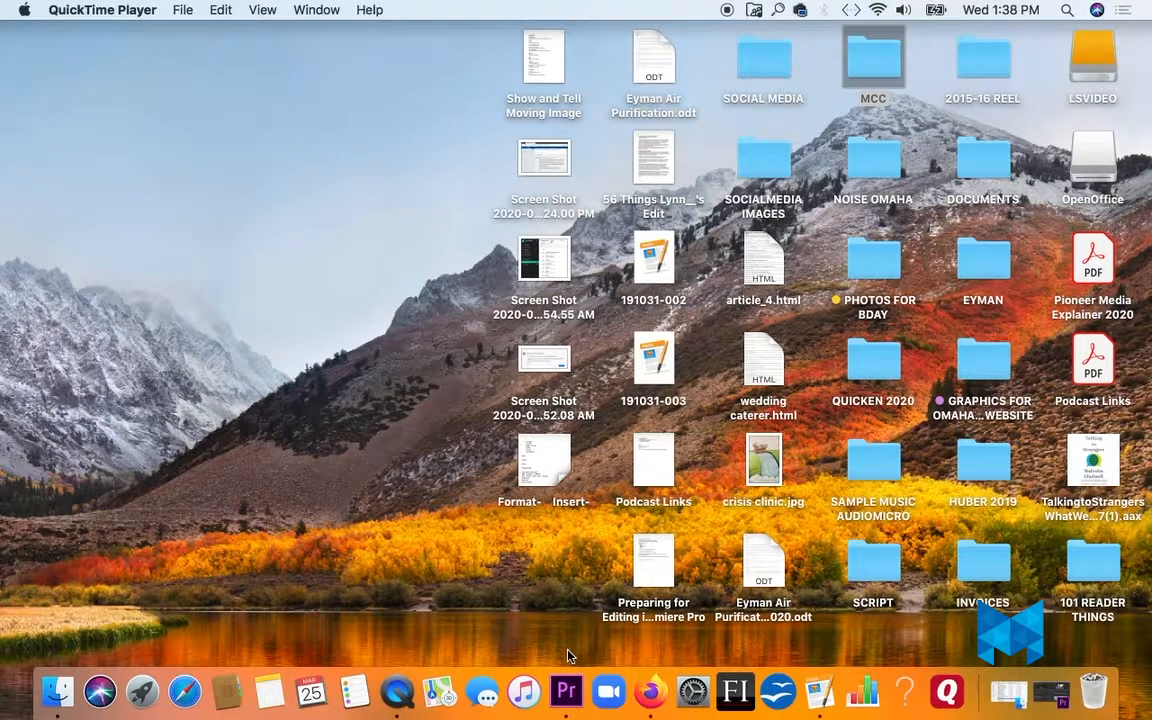
- Switch to Premiere Pro, and collapse the SPORTS CLIPS bin and expand the MUSIC bin in the project
click(566, 690)
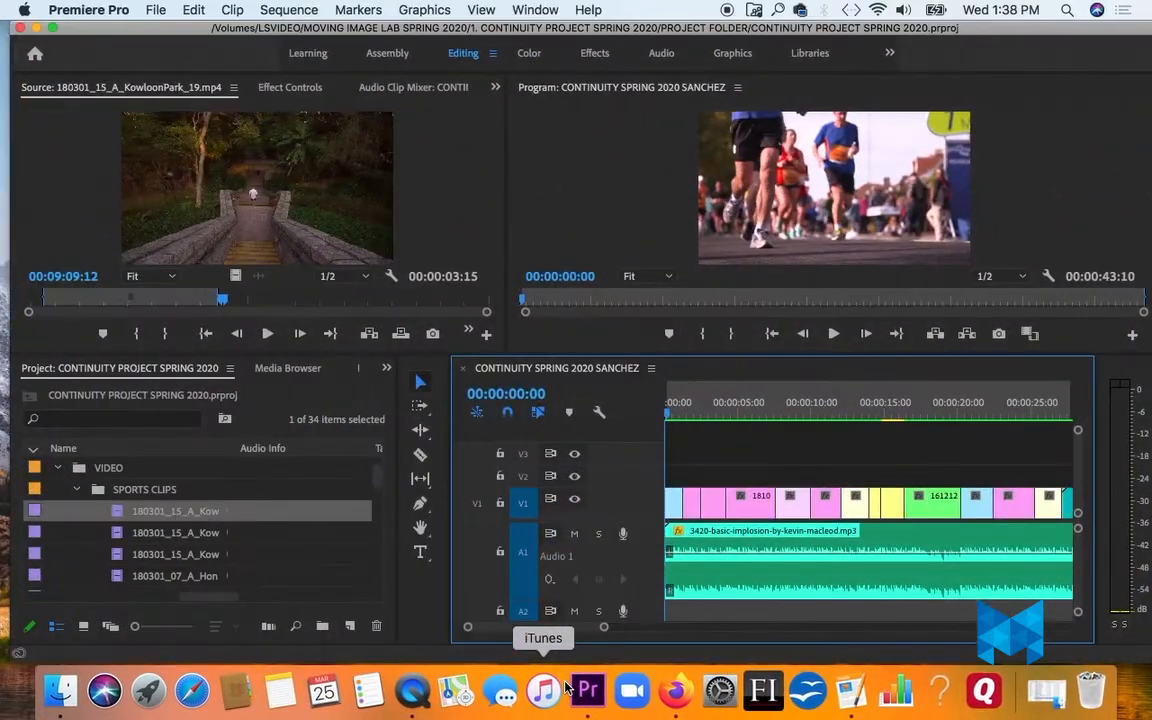
drag(607, 630, 725, 631)
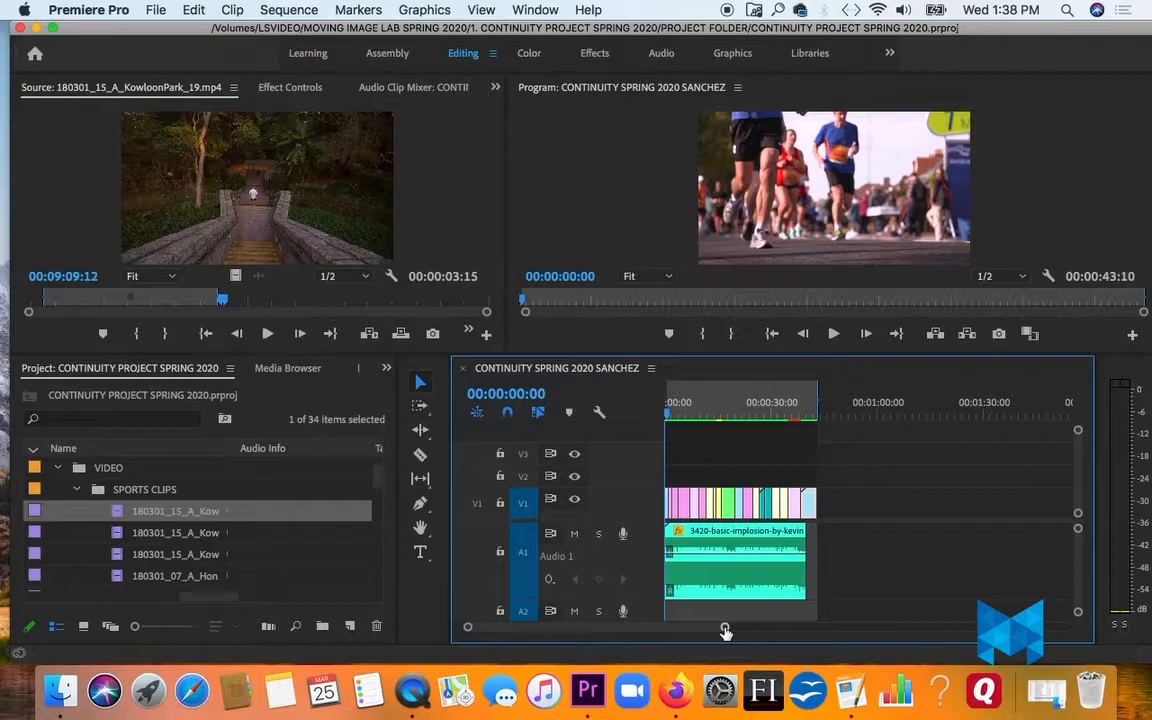
click(78, 489)
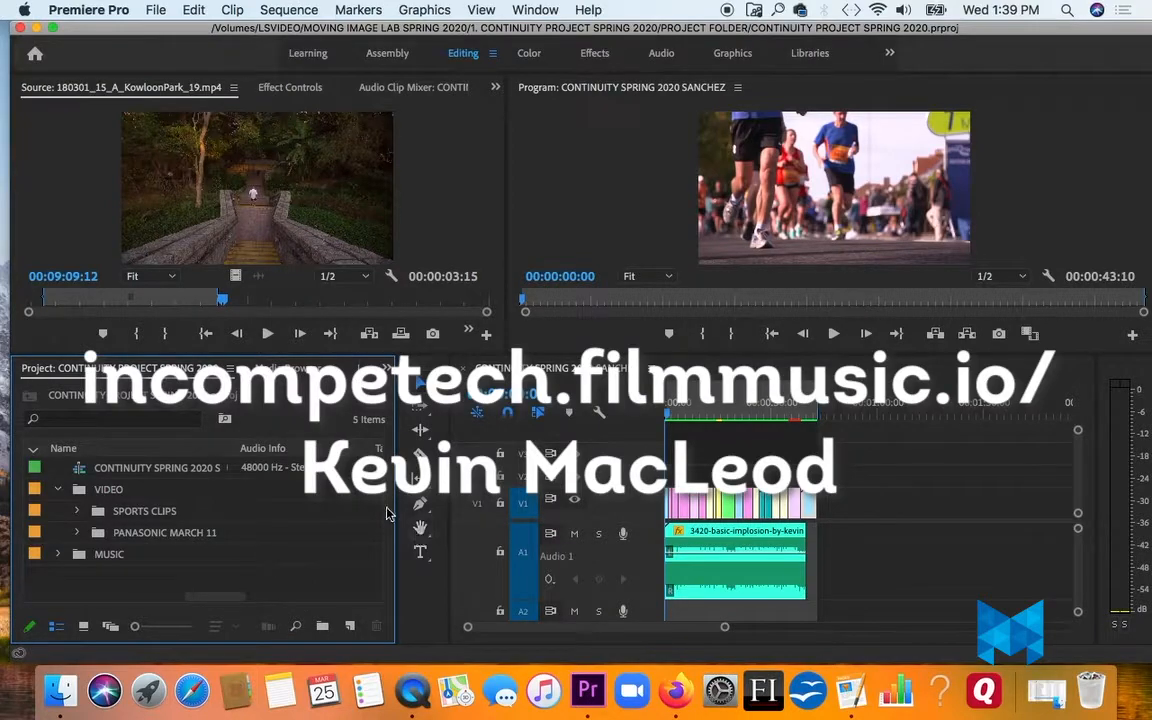
click(57, 554)
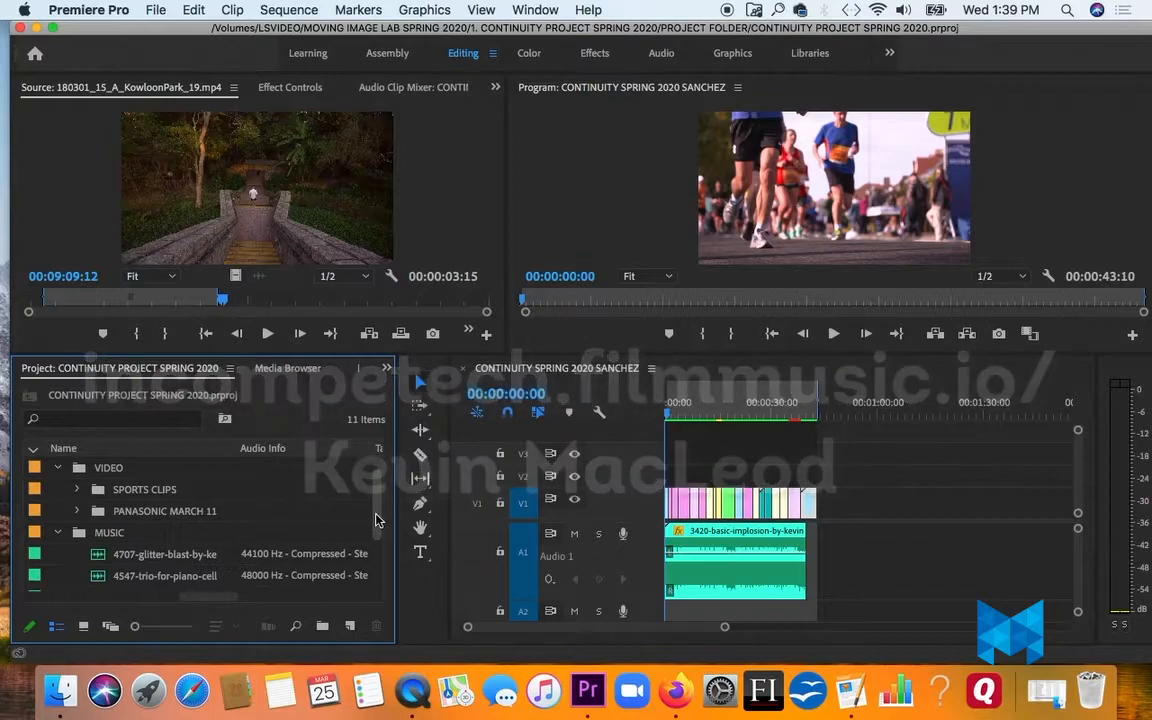
- Add another copy of the 3420-basic-implosion music to audio track A1, starting where the last video clip ends
scroll(375, 530, down, 2)
scroll(375, 540, down, 2)
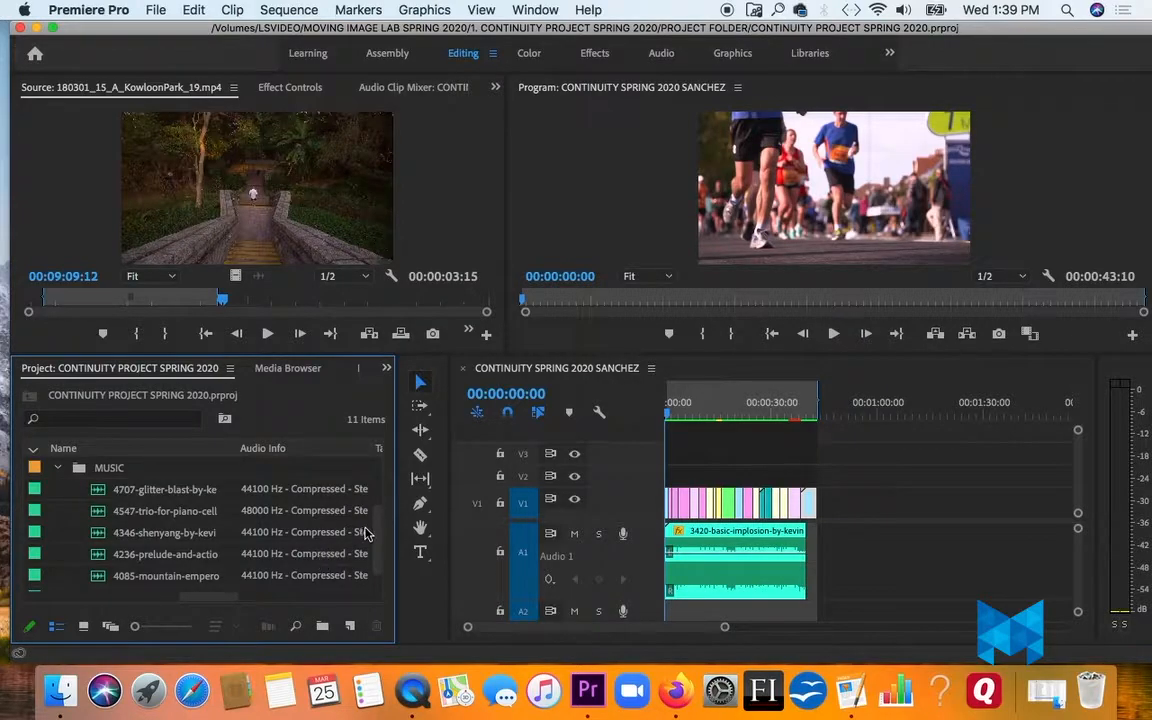
scroll(372, 540, down, 1)
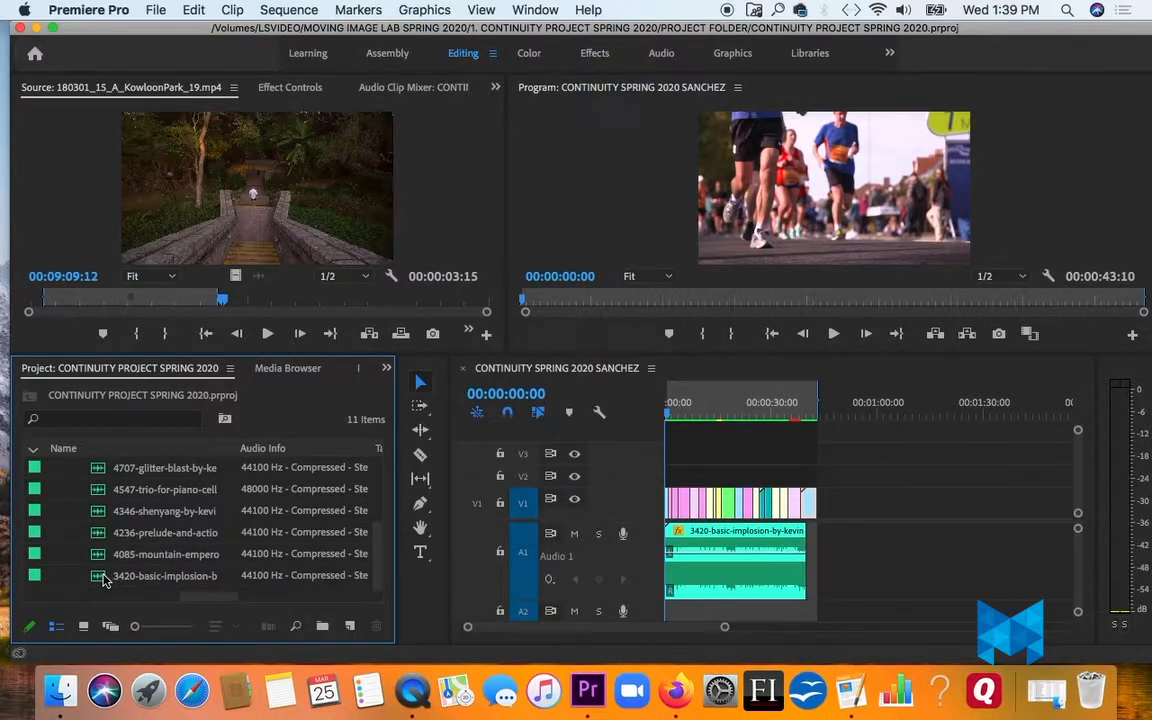
drag(104, 581, 826, 562)
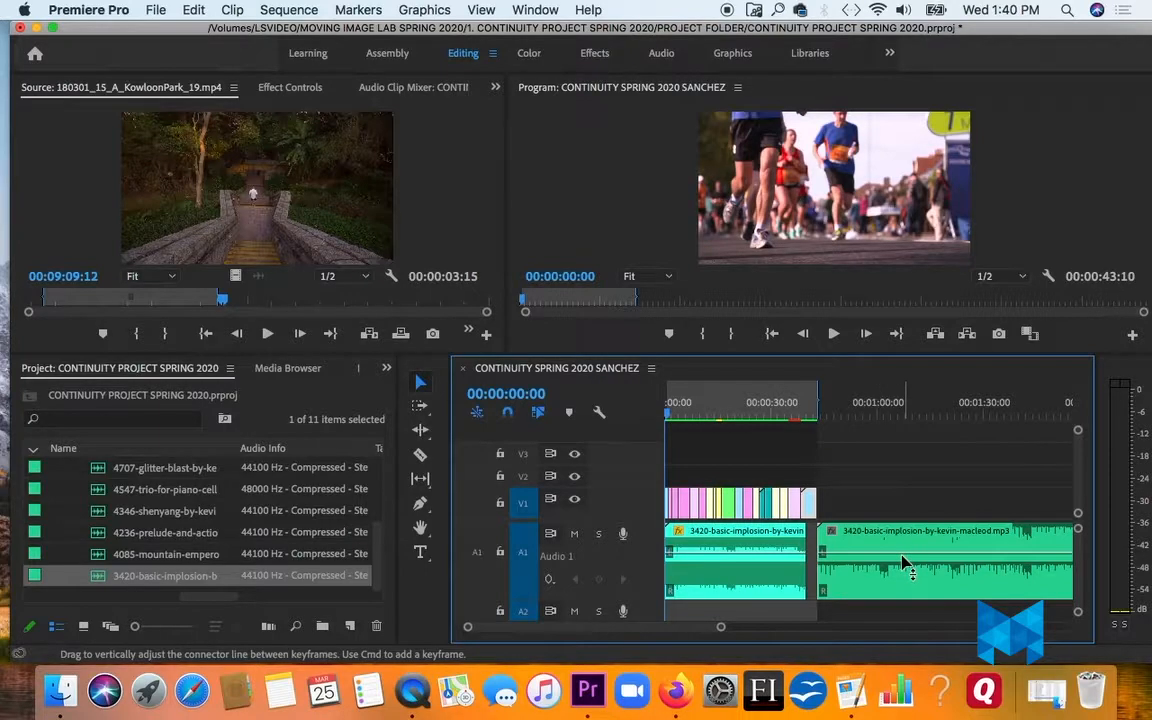
- Play the end of the edited sequence and the start of the added music clip to compare their audio levels
click(797, 410)
key(space)
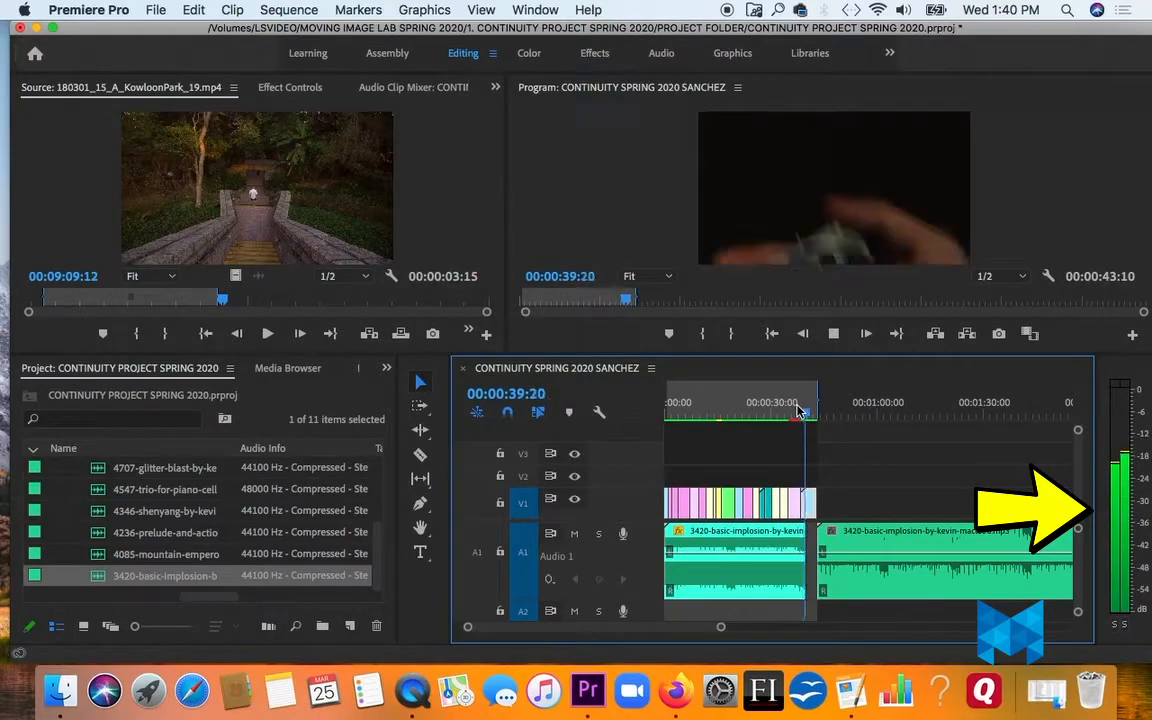
key(space)
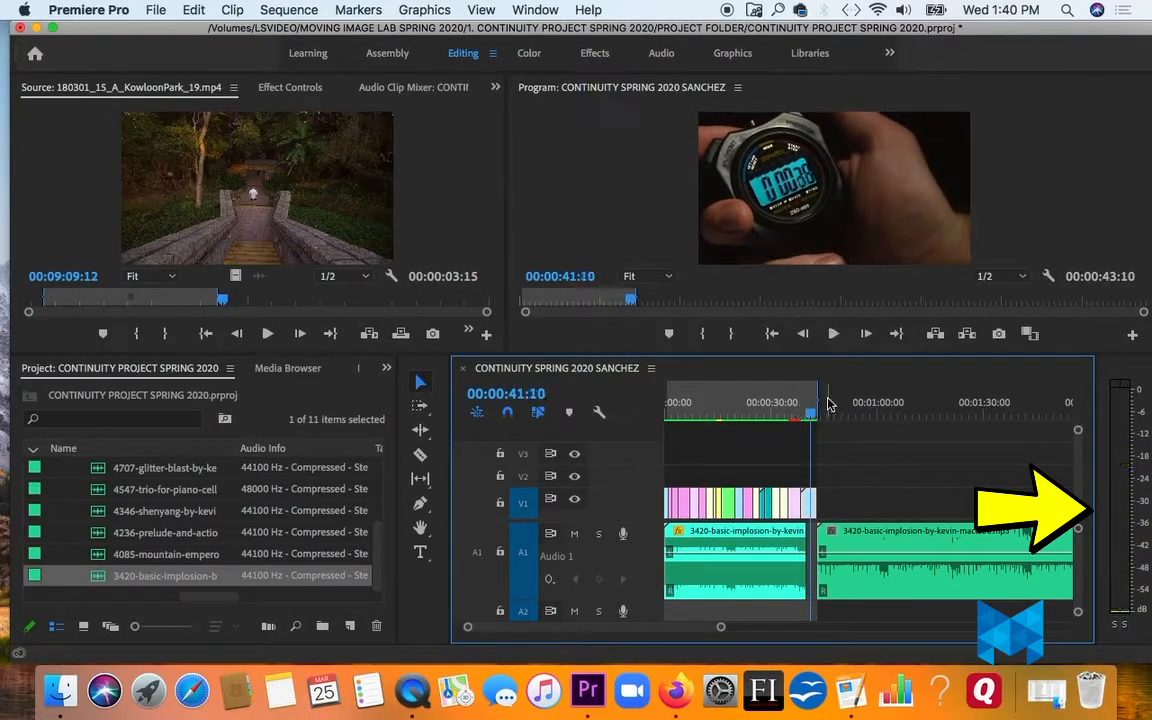
click(828, 408)
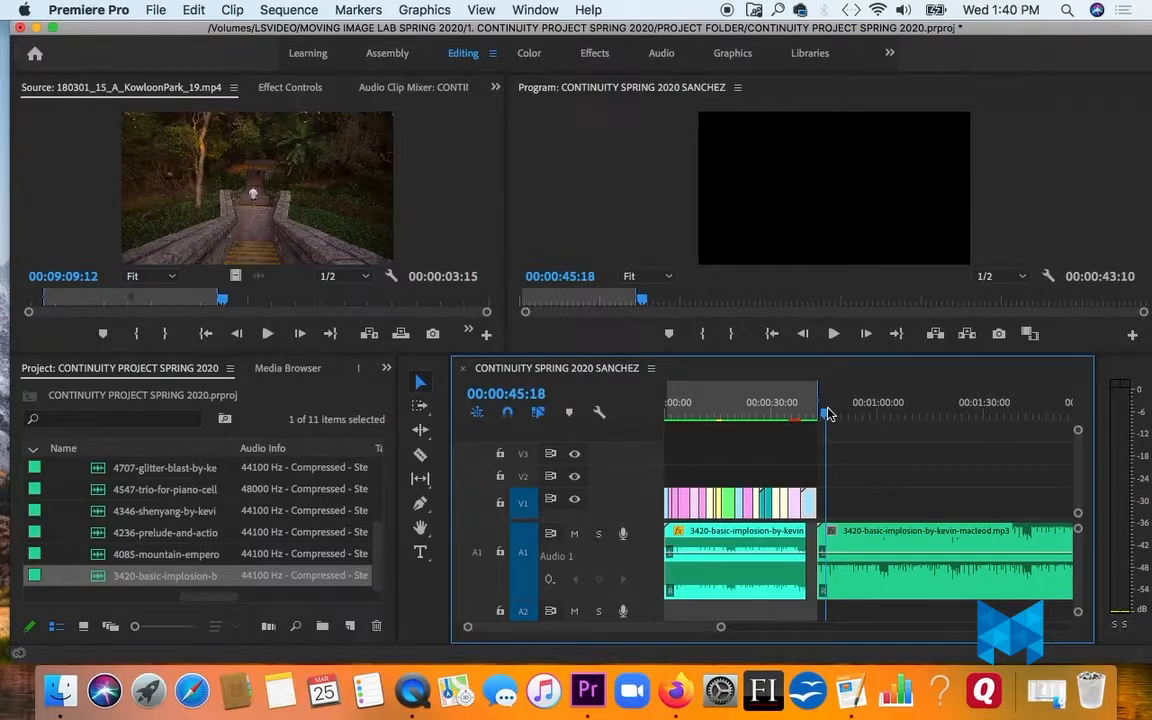
key(space)
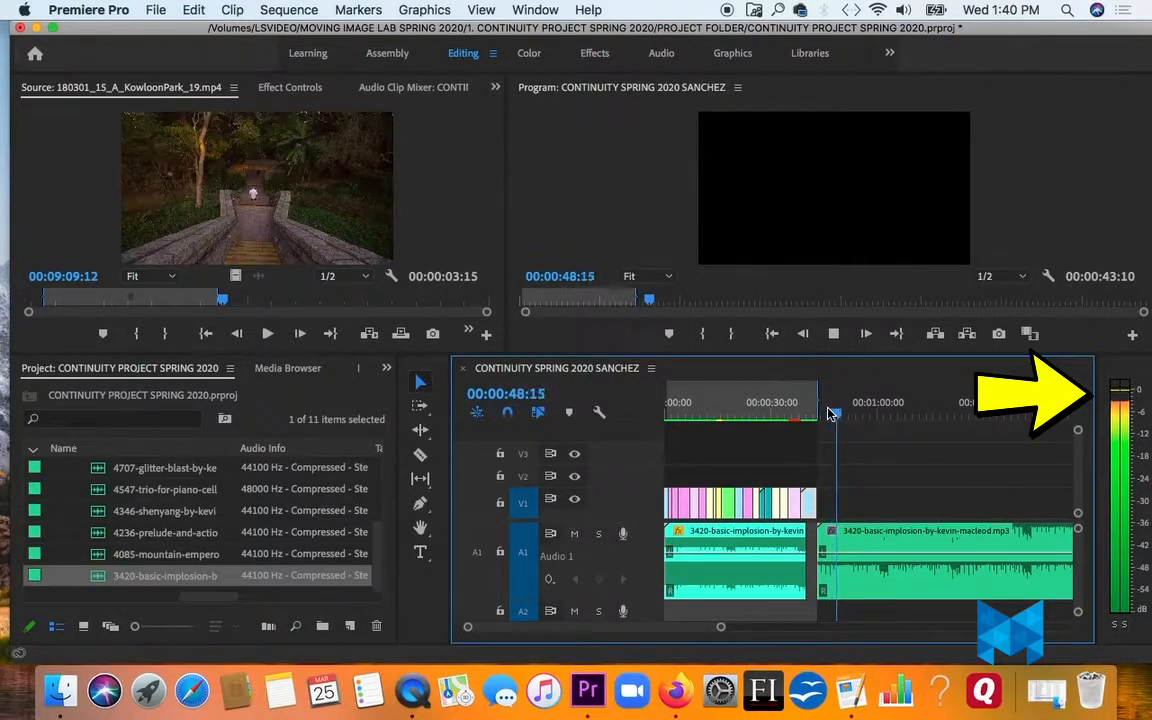
key(space)
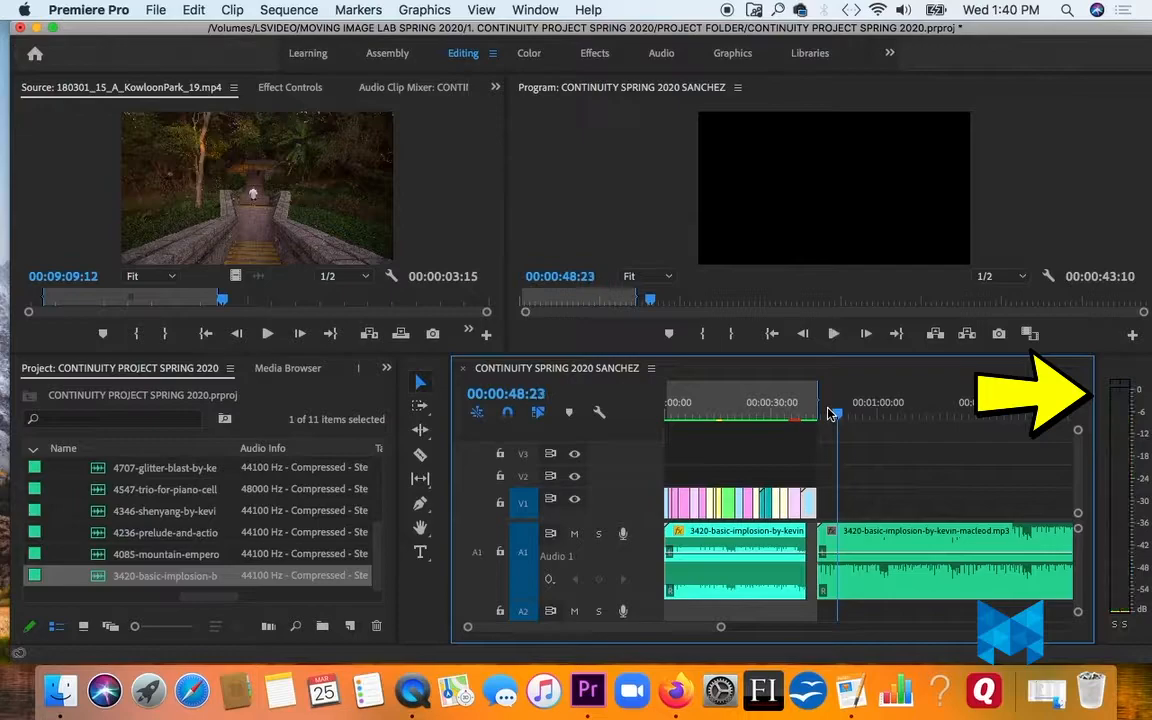
click(871, 535)
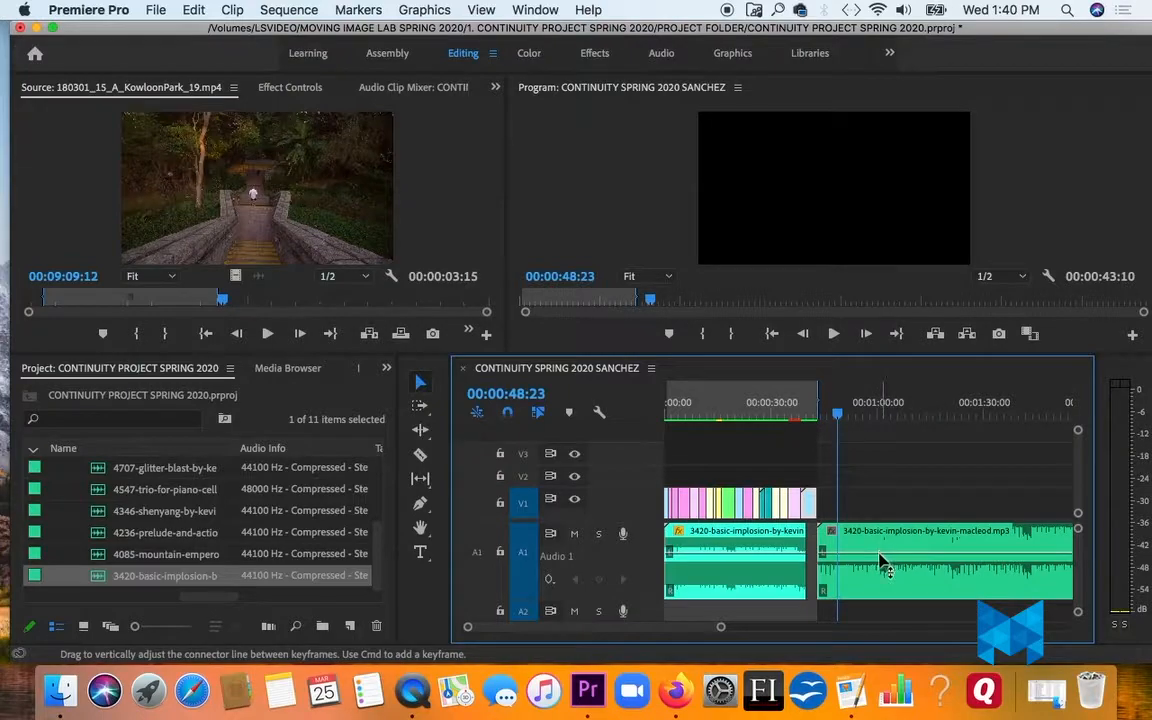
mouse_move(882, 557)
mouse_down()
mouse_move(887, 587)
mouse_move(872, 554)
mouse_up()
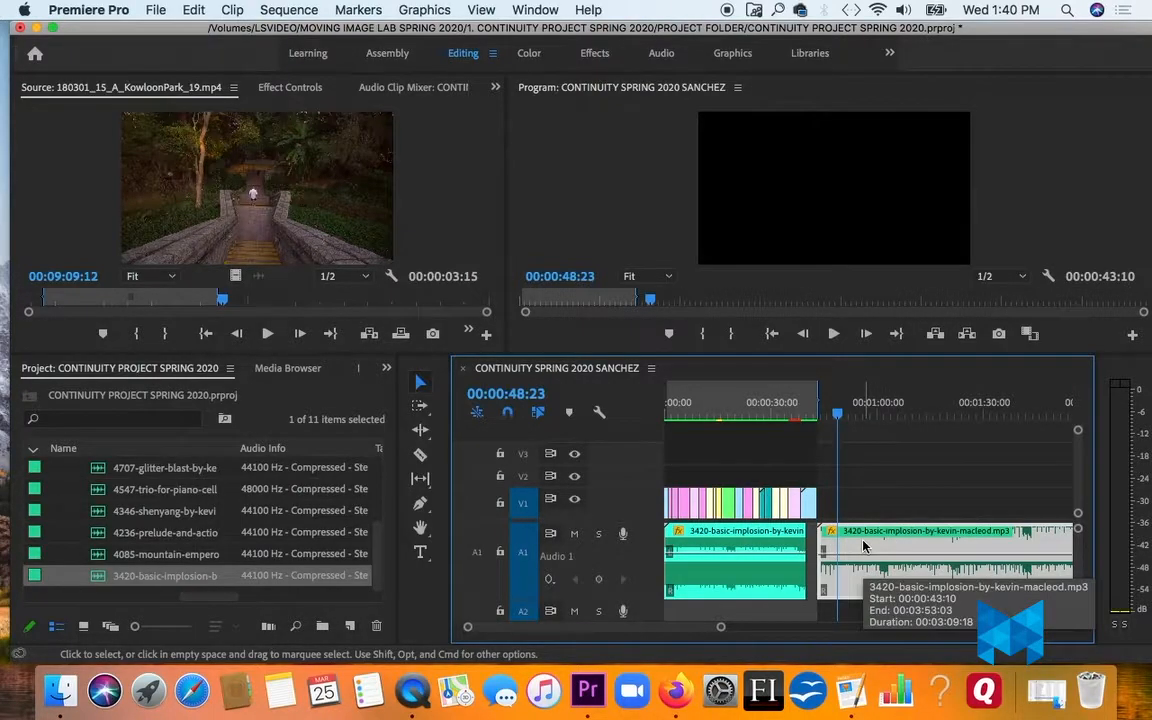
right_click(864, 545)
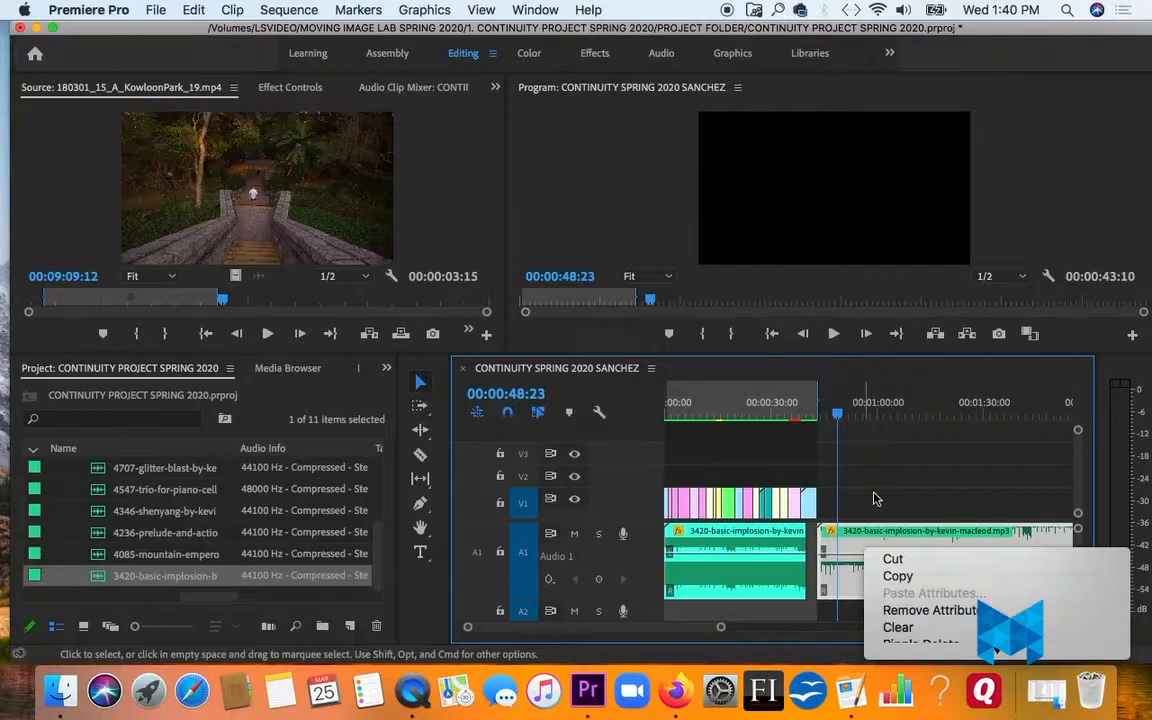
click(874, 496)
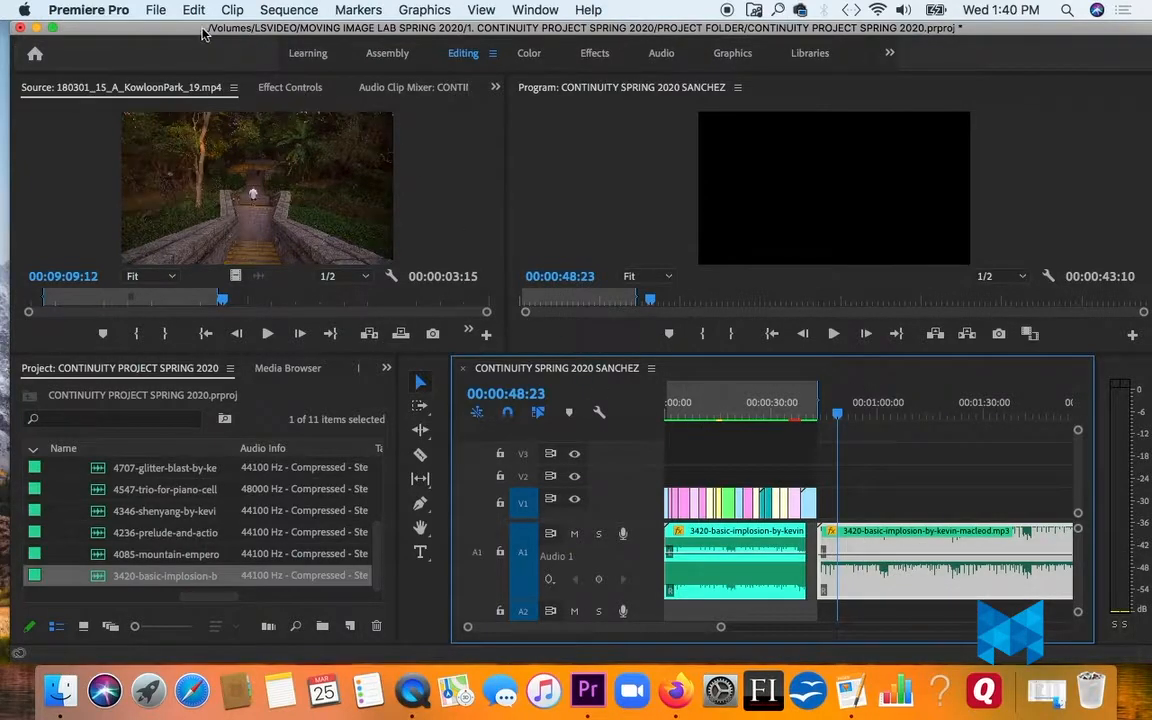
click(157, 12)
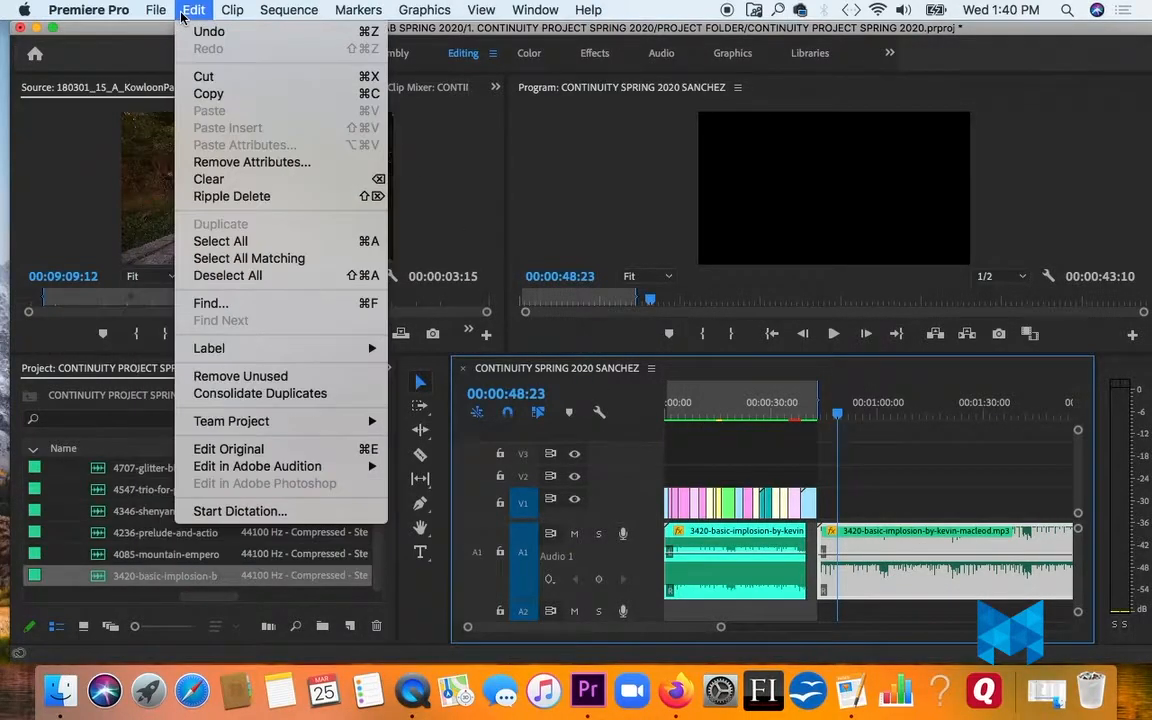
mouse_move(233, 11)
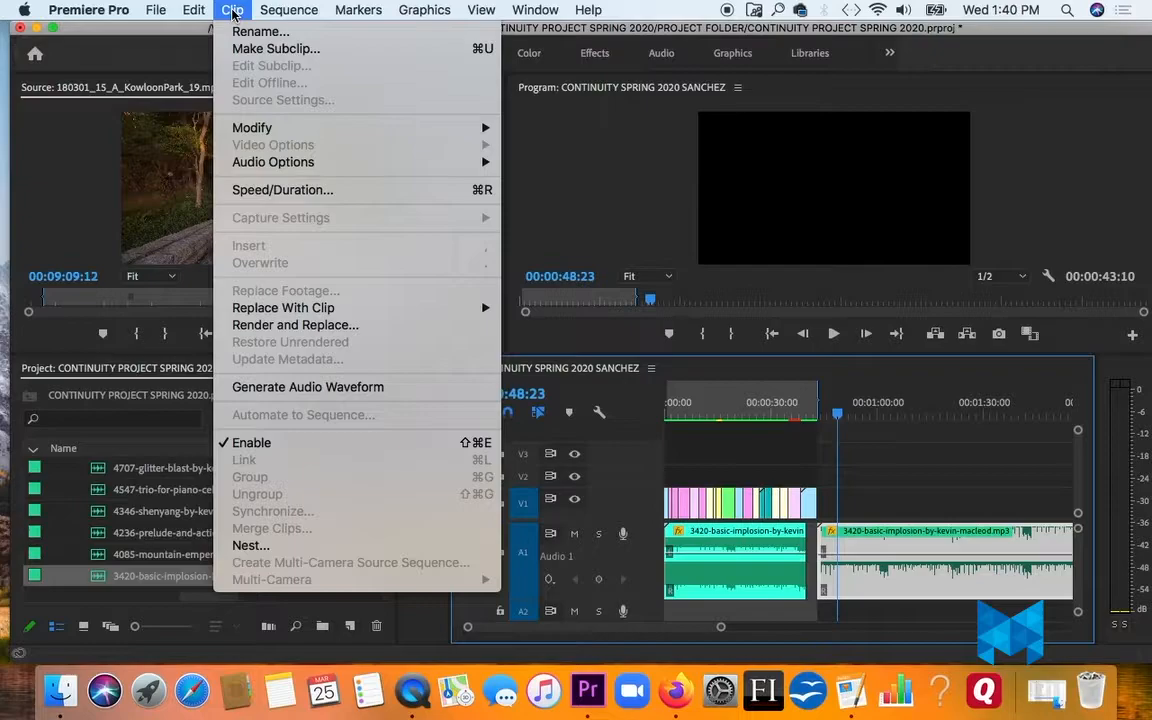
mouse_move(147, 16)
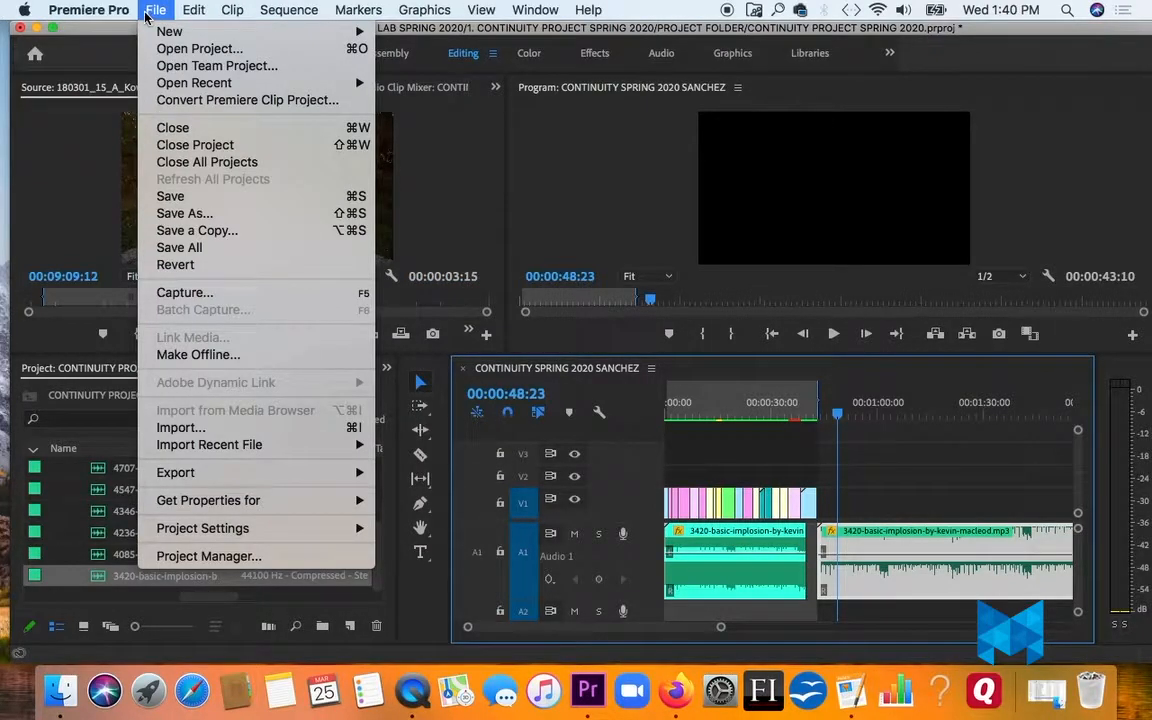
mouse_move(351, 503)
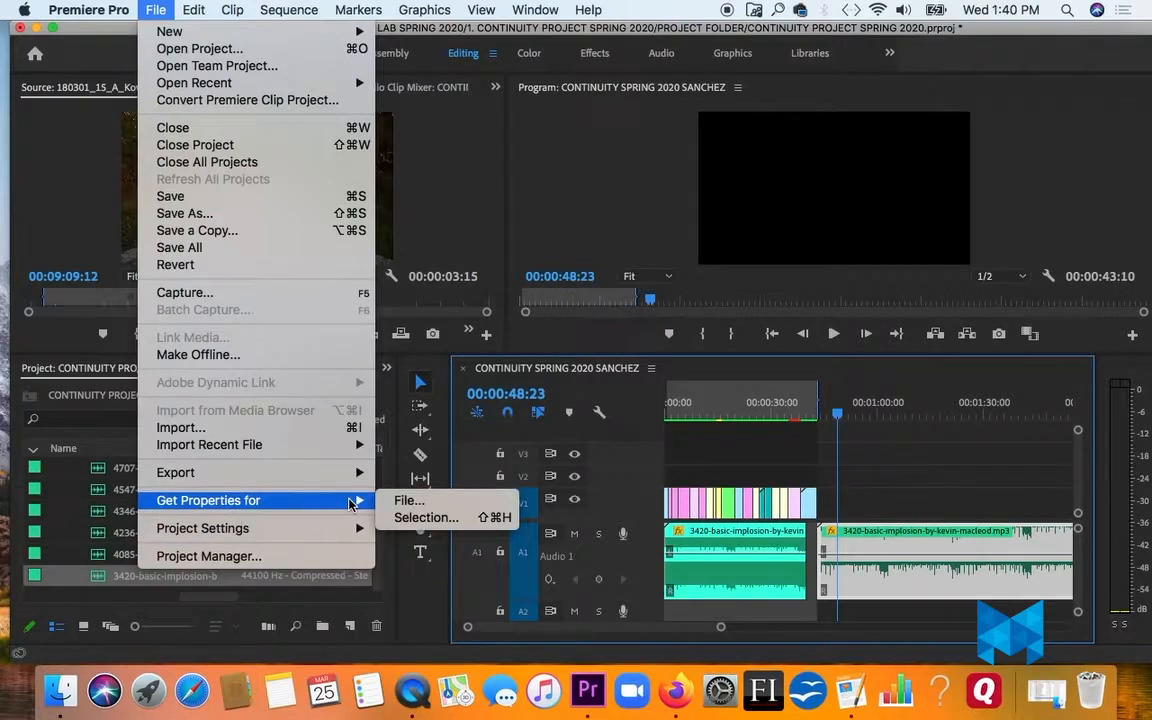
click(897, 544)
- Adjust the audio gain of the added music clip by -15 dB
right_click(897, 544)
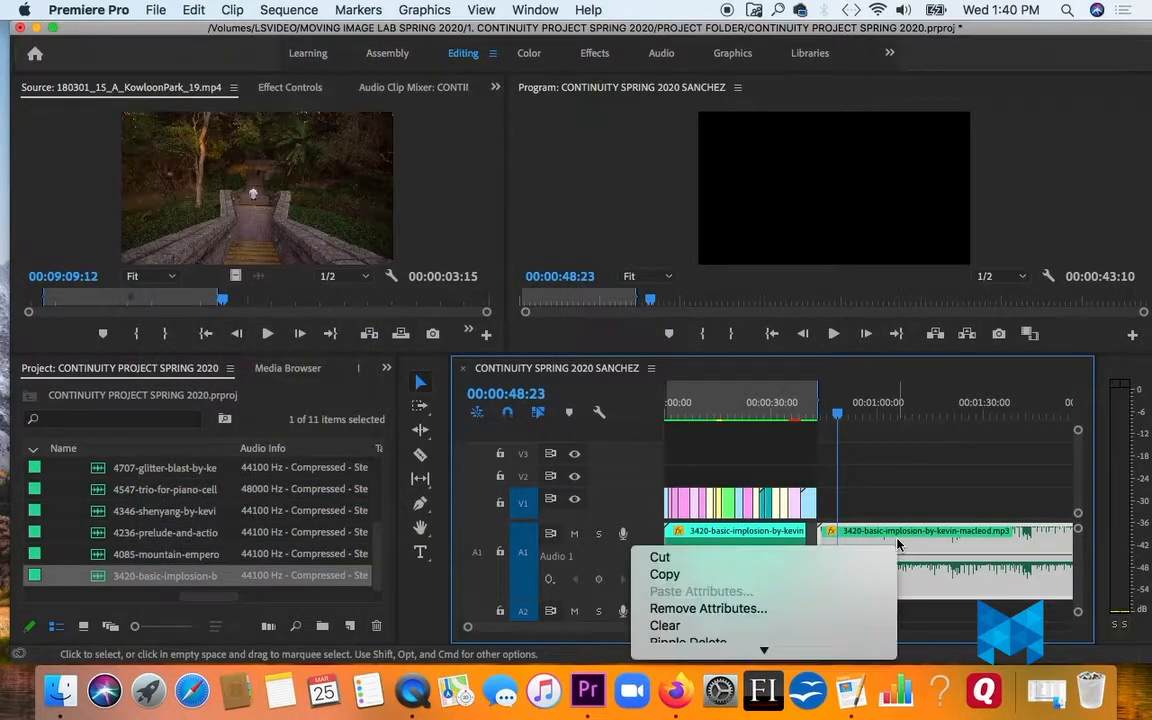
mouse_move(808, 658)
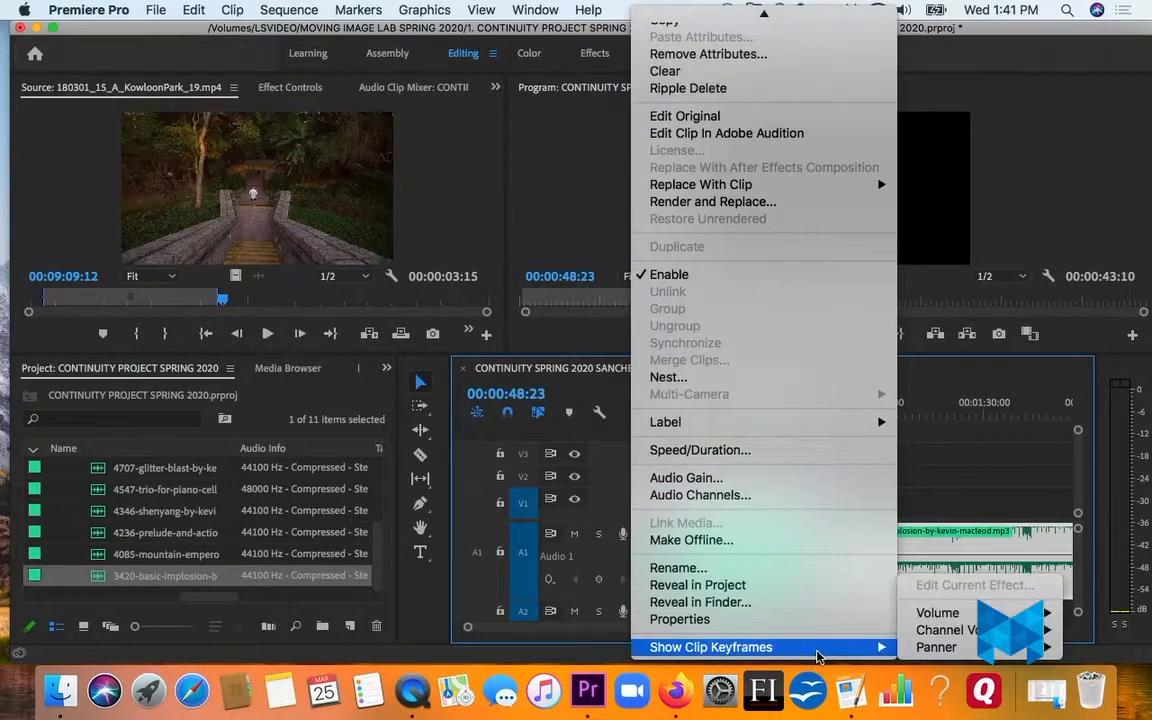
click(782, 487)
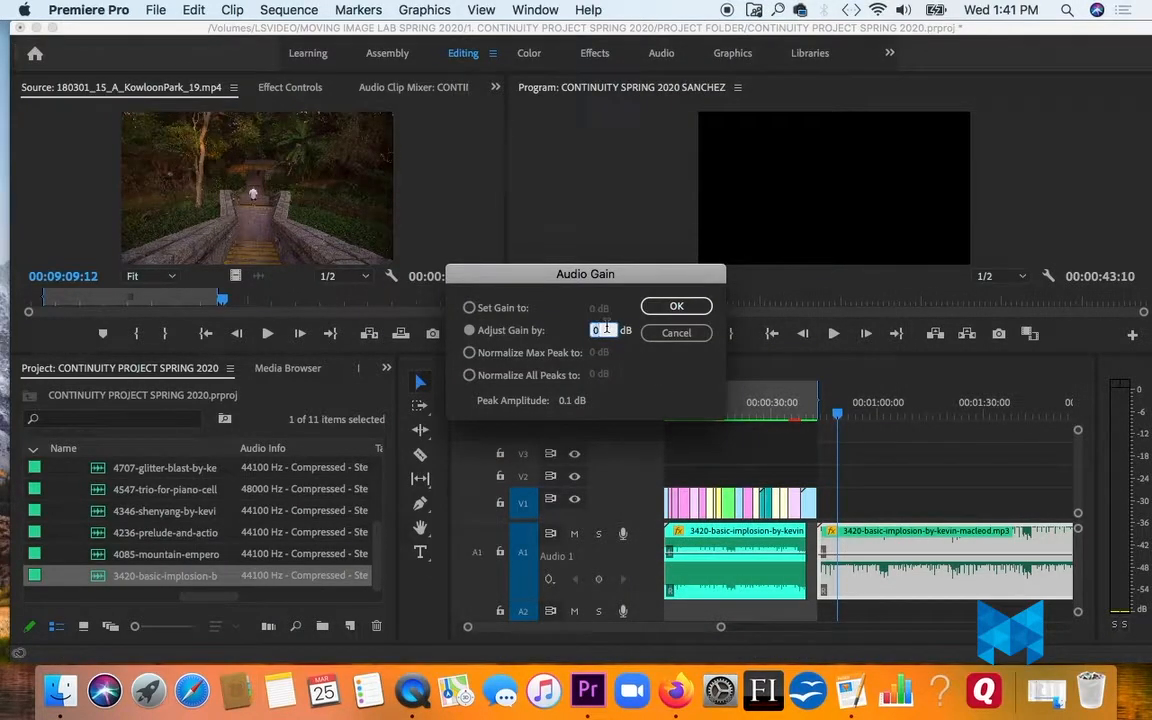
text(-15)
click(660, 308)
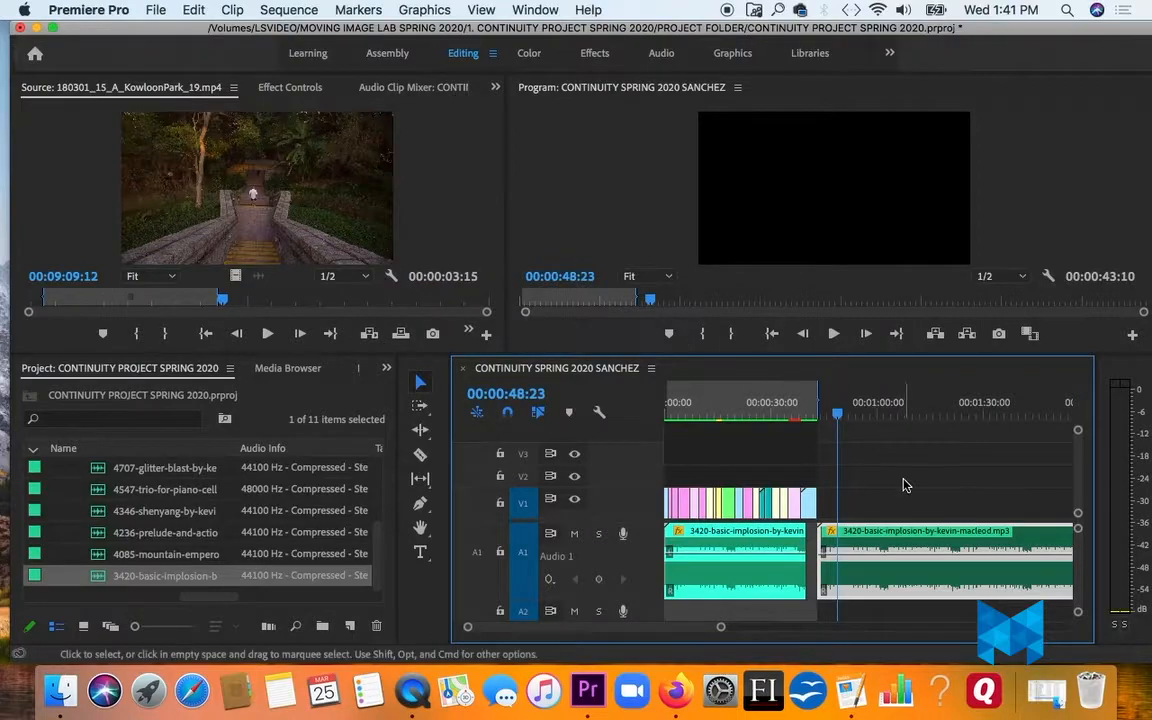
- Play the added music clip to check its reduced level on the audio meters
key(space)
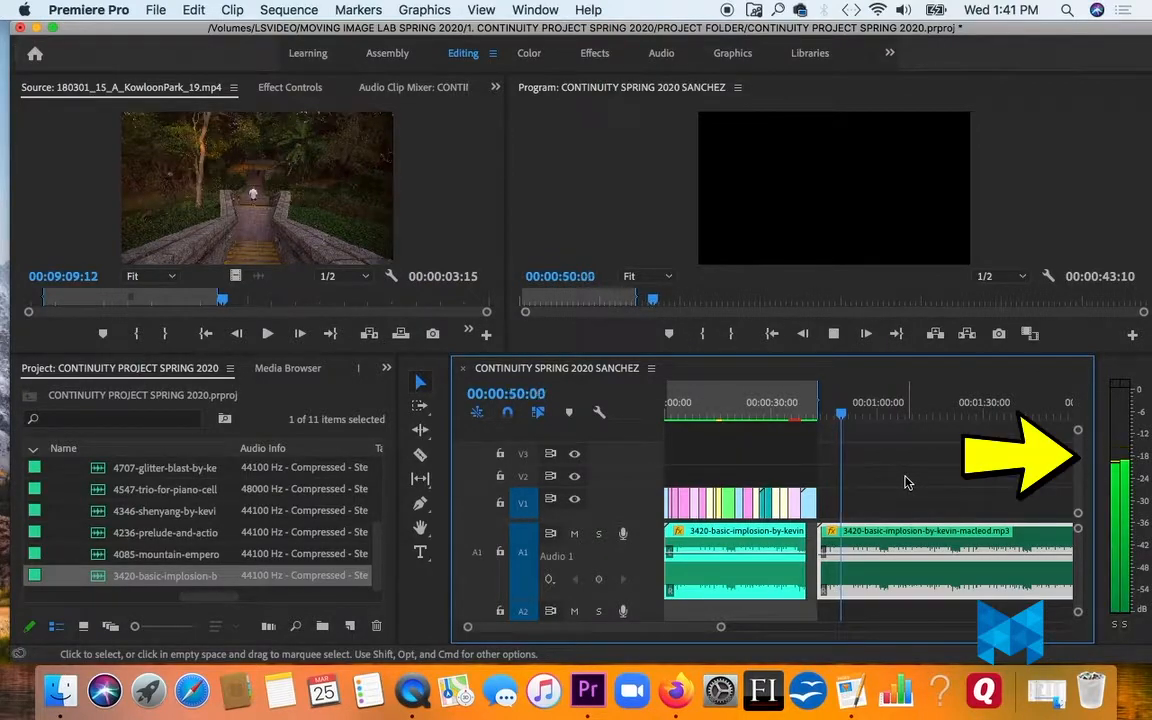
key(space)
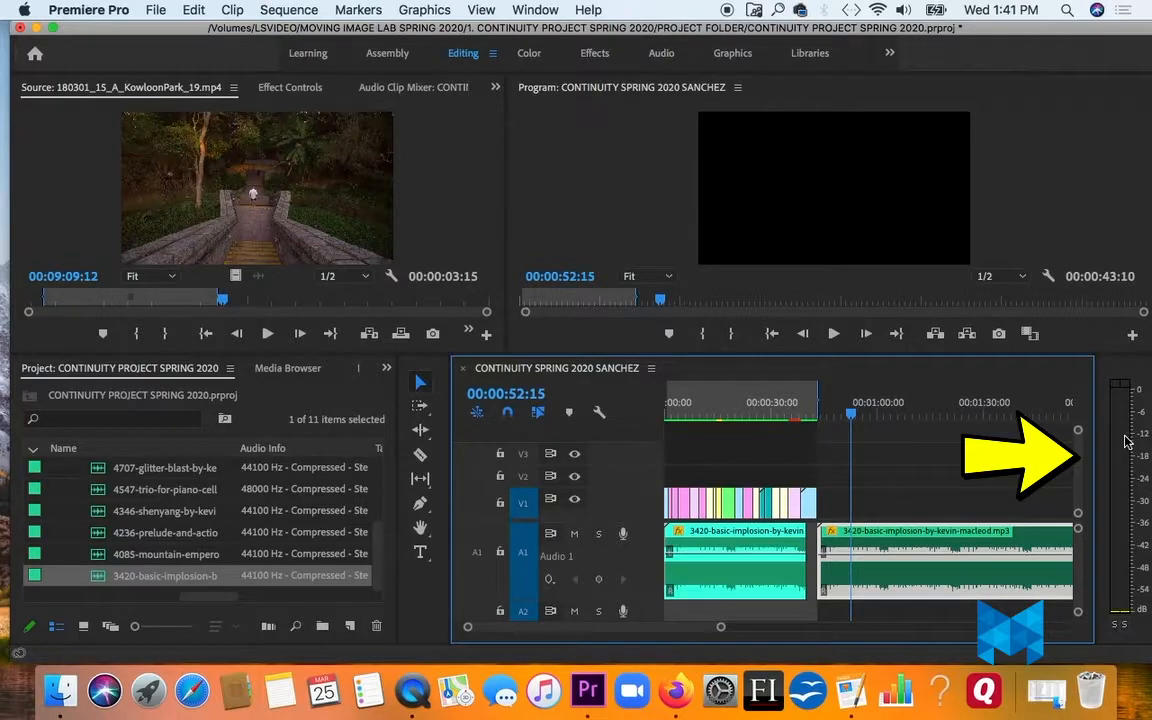
key(space)
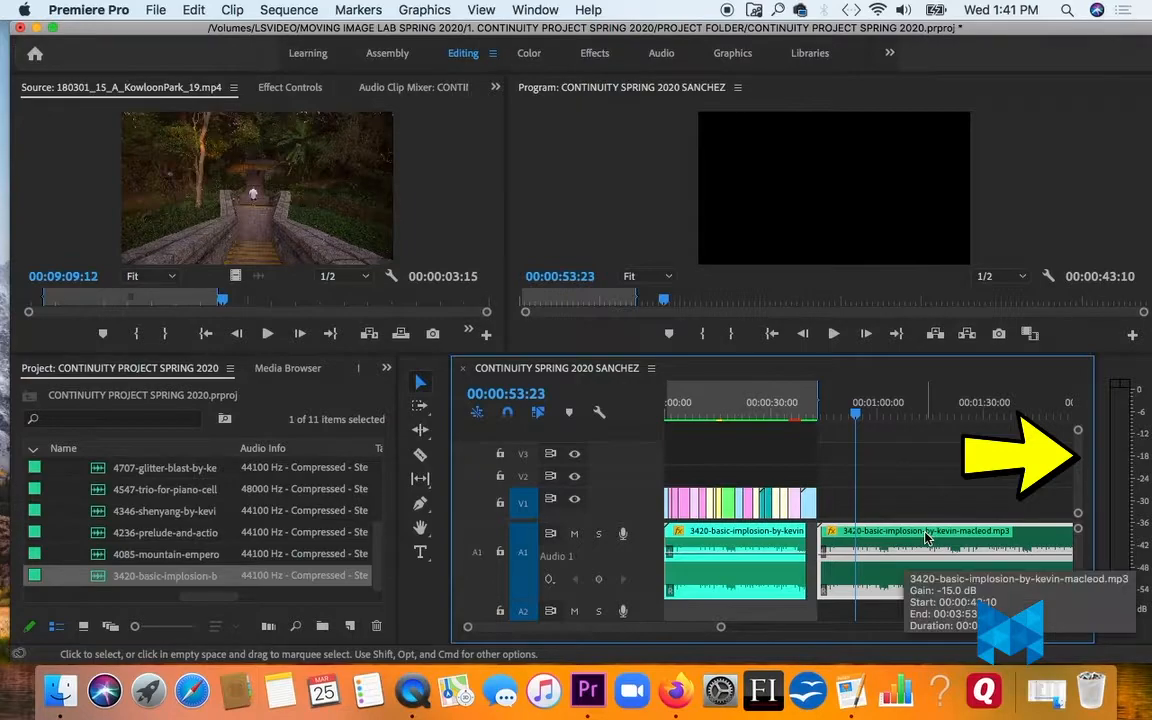
click(232, 9)
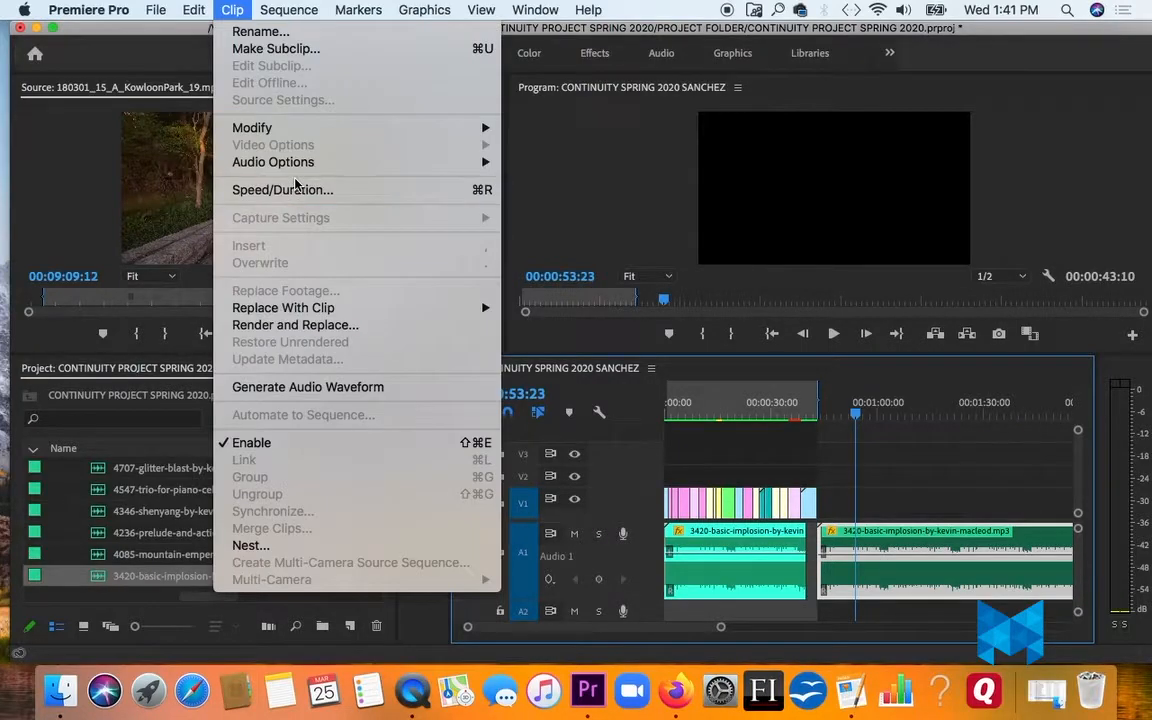
mouse_move(295, 170)
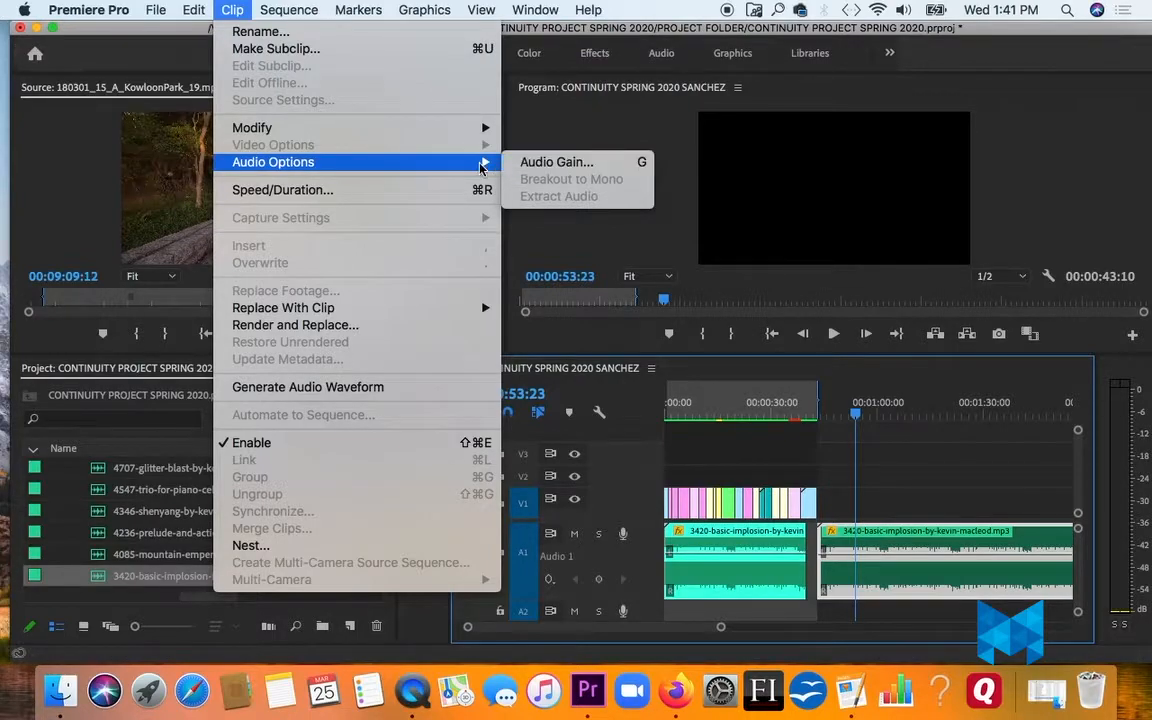
click(943, 470)
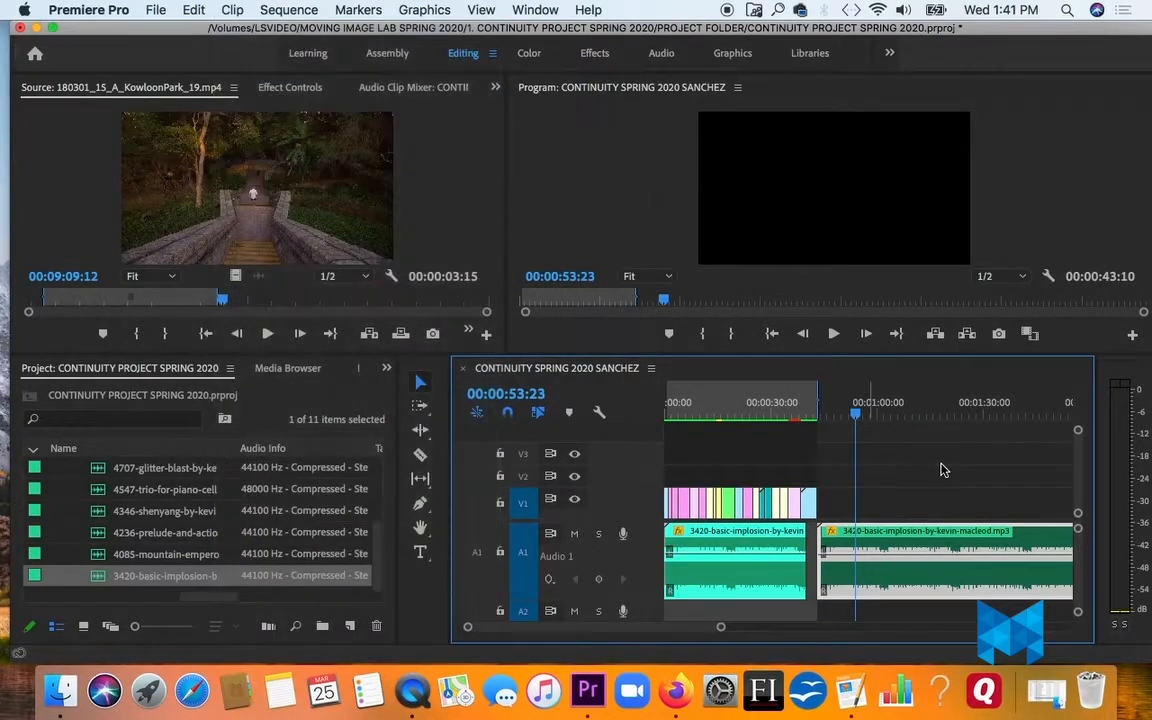
- Adjust the added music clip's gain by 15 dB, and delete that clip from track A1
key(g)
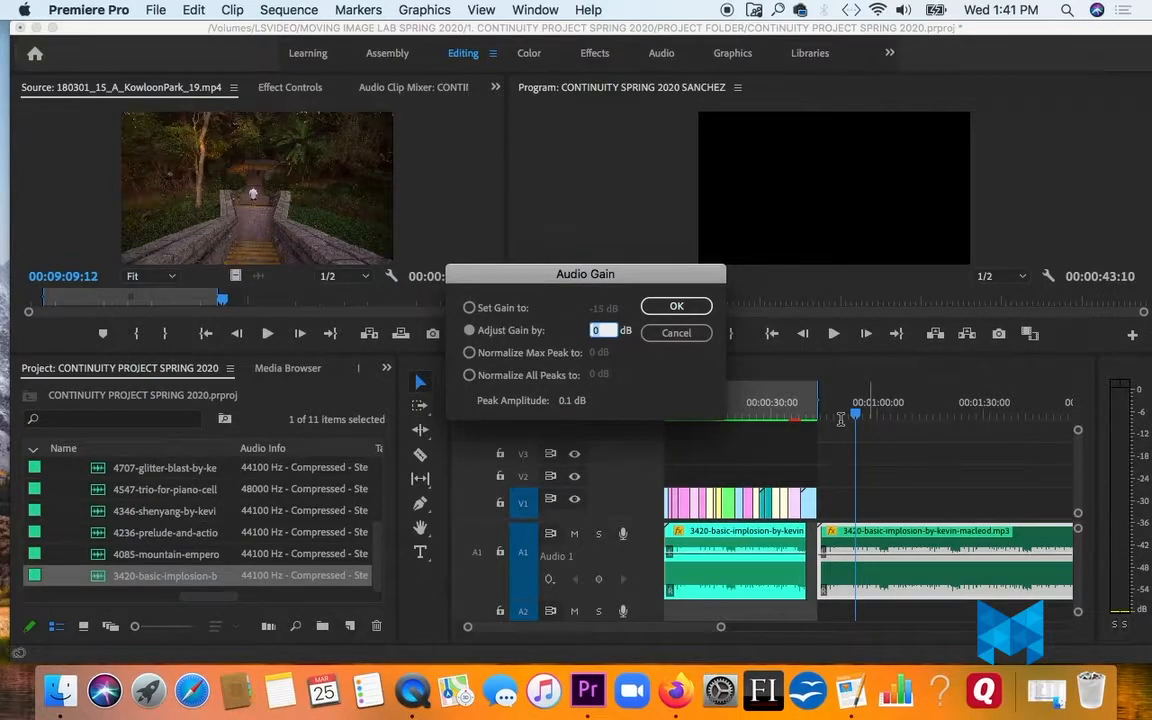
click(603, 331)
text(15)
key(Return)
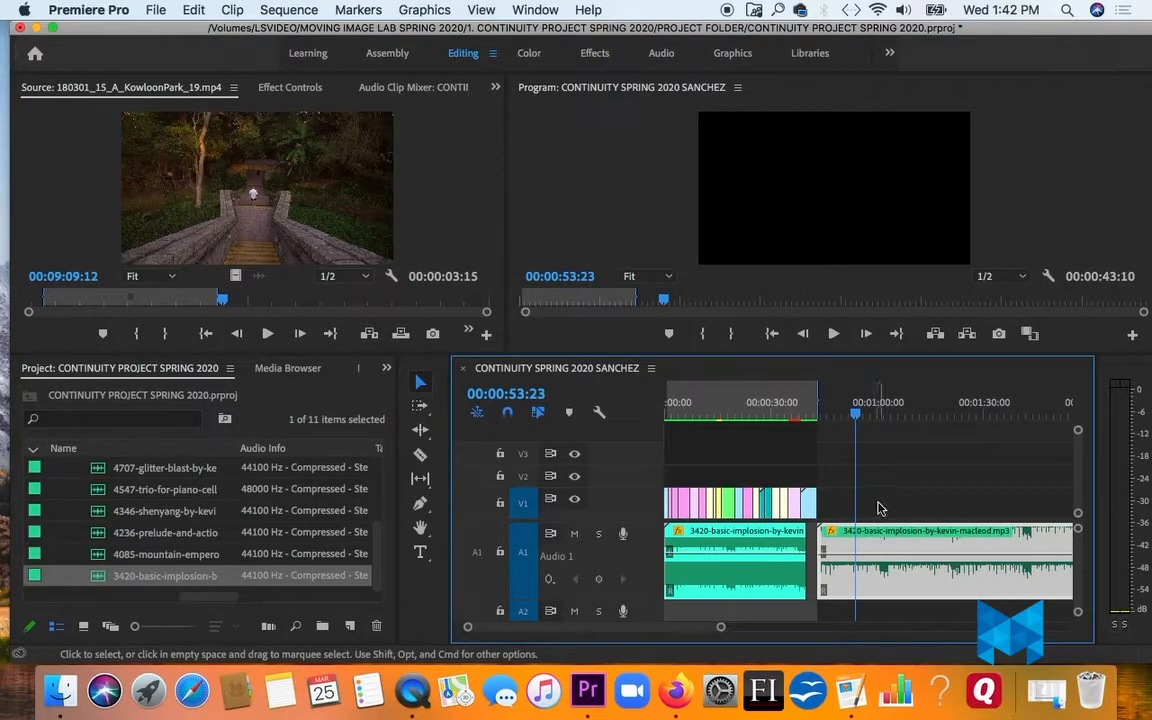
key(Delete)
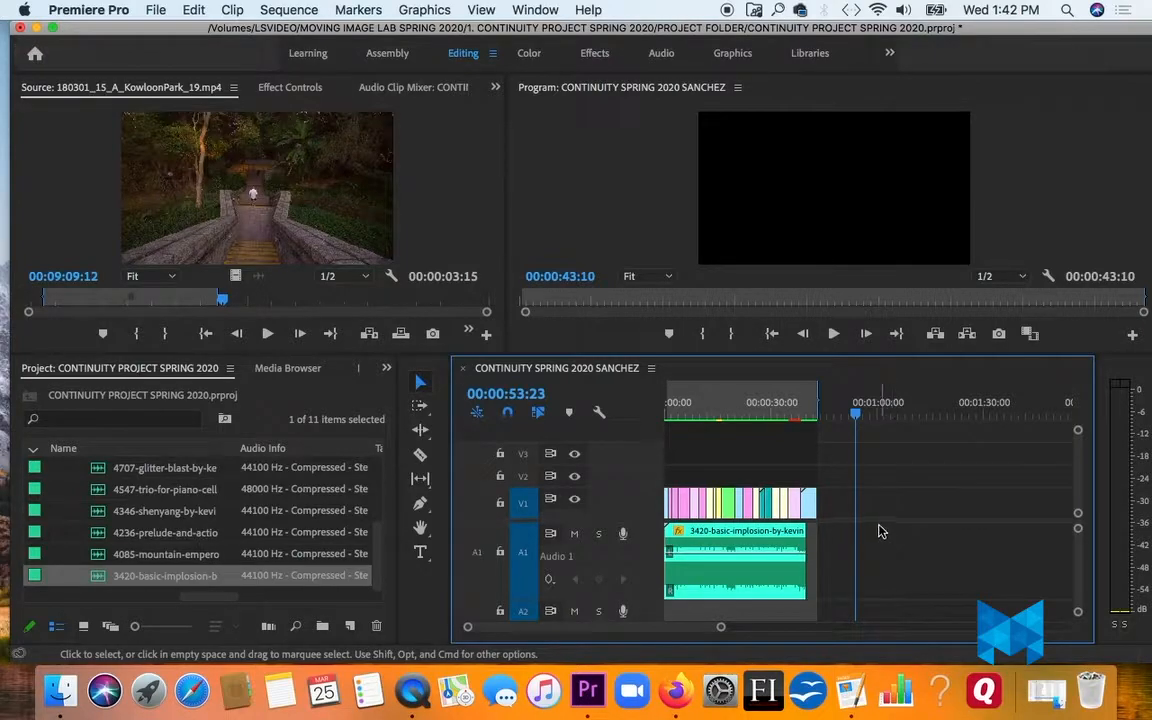
- Return the playhead to the start of the sequence and play the edit with its music
drag(721, 628, 656, 626)
drag(693, 413, 653, 418)
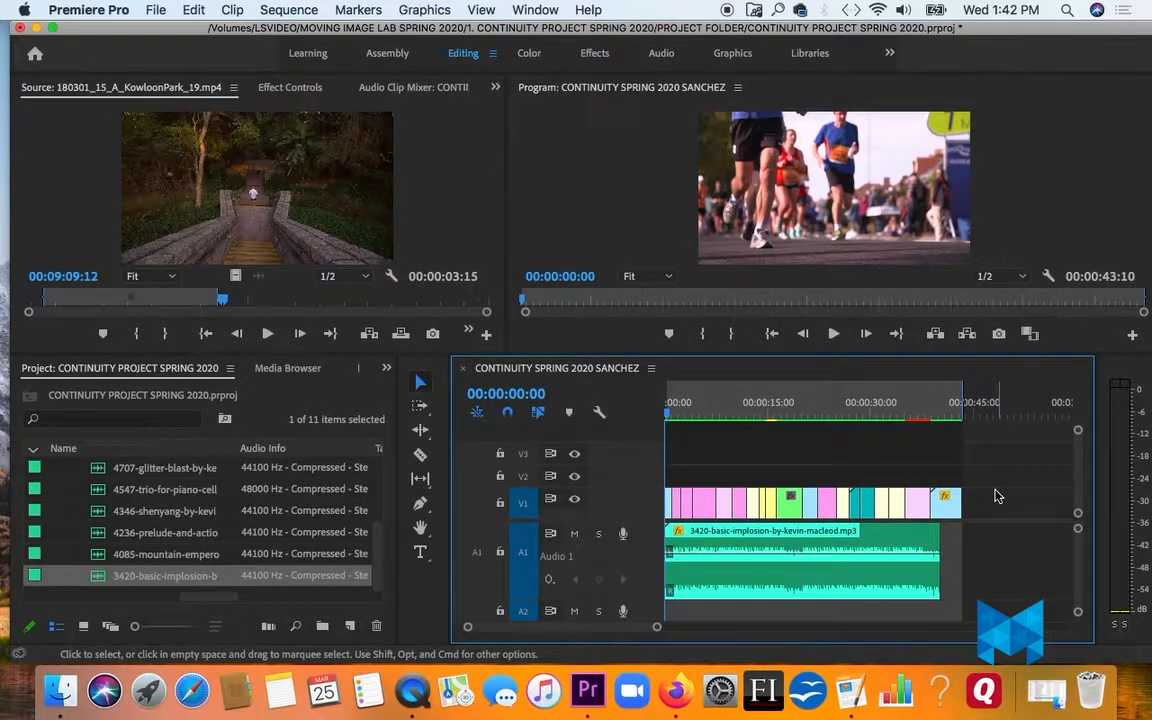
key(space)
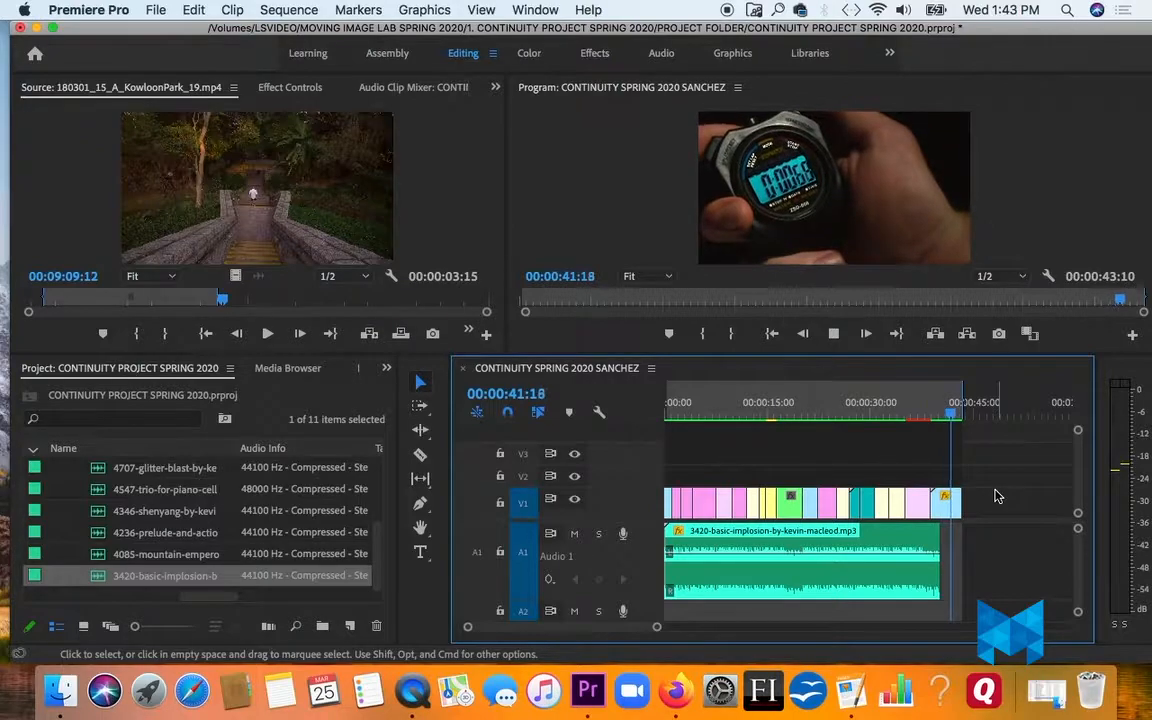
- Stop playback, save the project, and render the previews for the sequence
key(space)
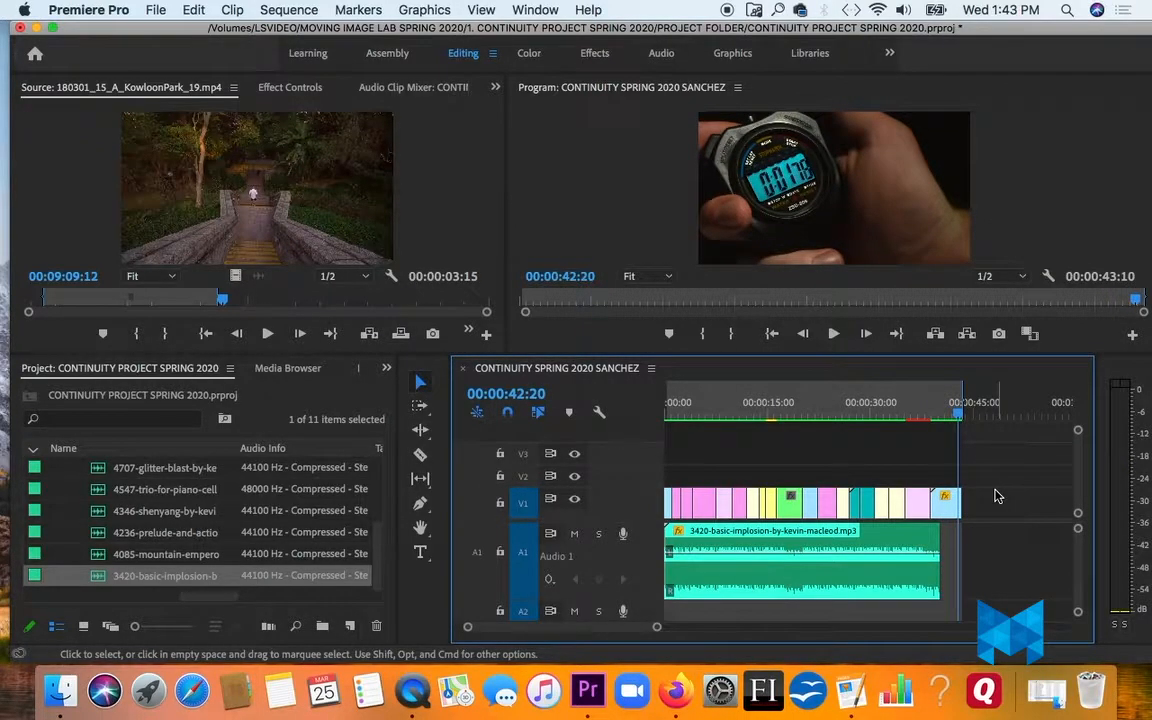
key(super+s)
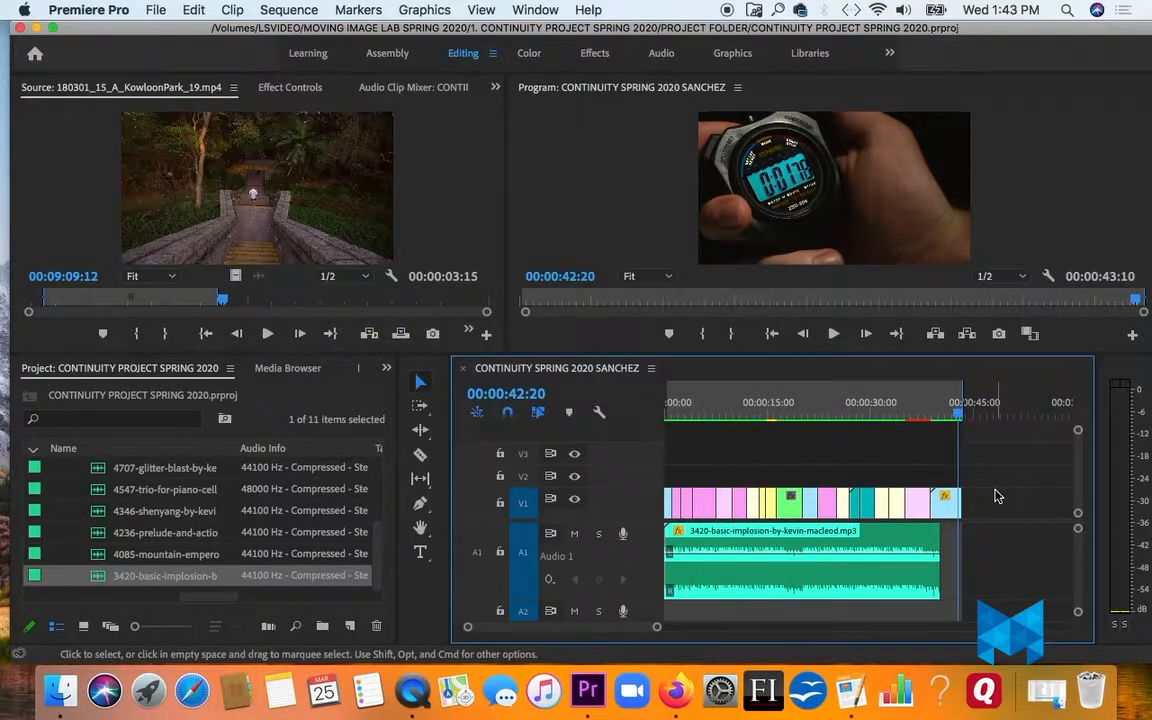
key(Return)
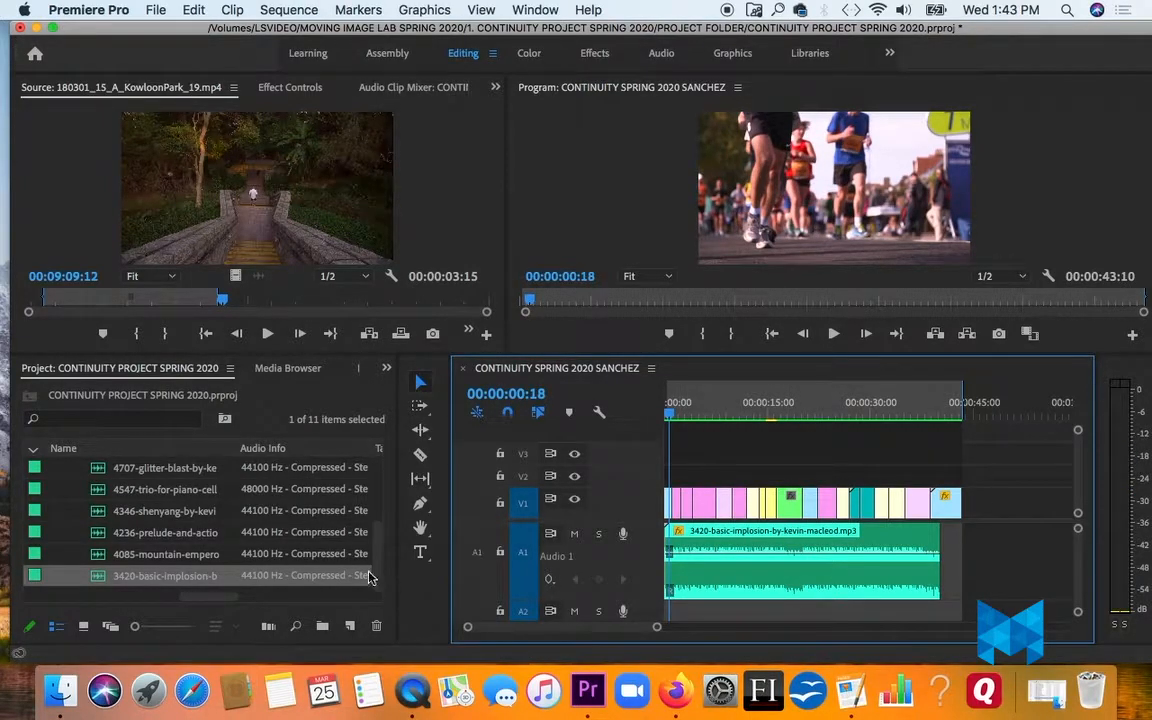
- Collapse the MUSIC bin and expand the SPORTS CLIPS bin in the project
drag(373, 573, 386, 483)
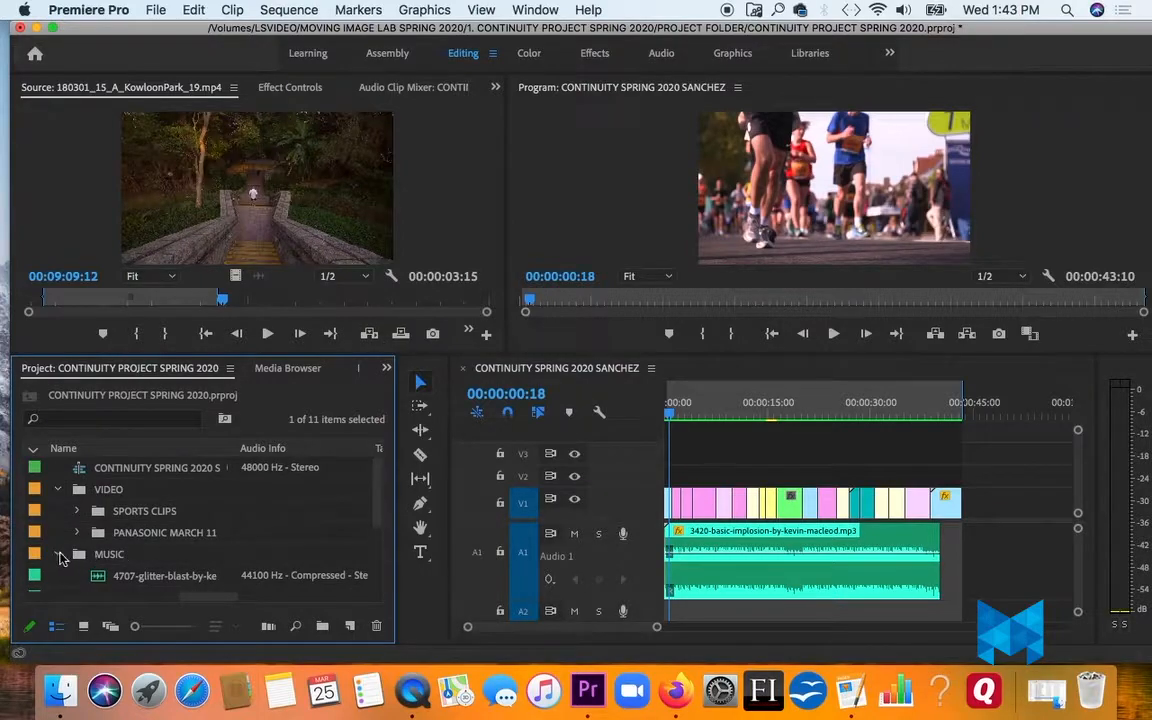
click(57, 555)
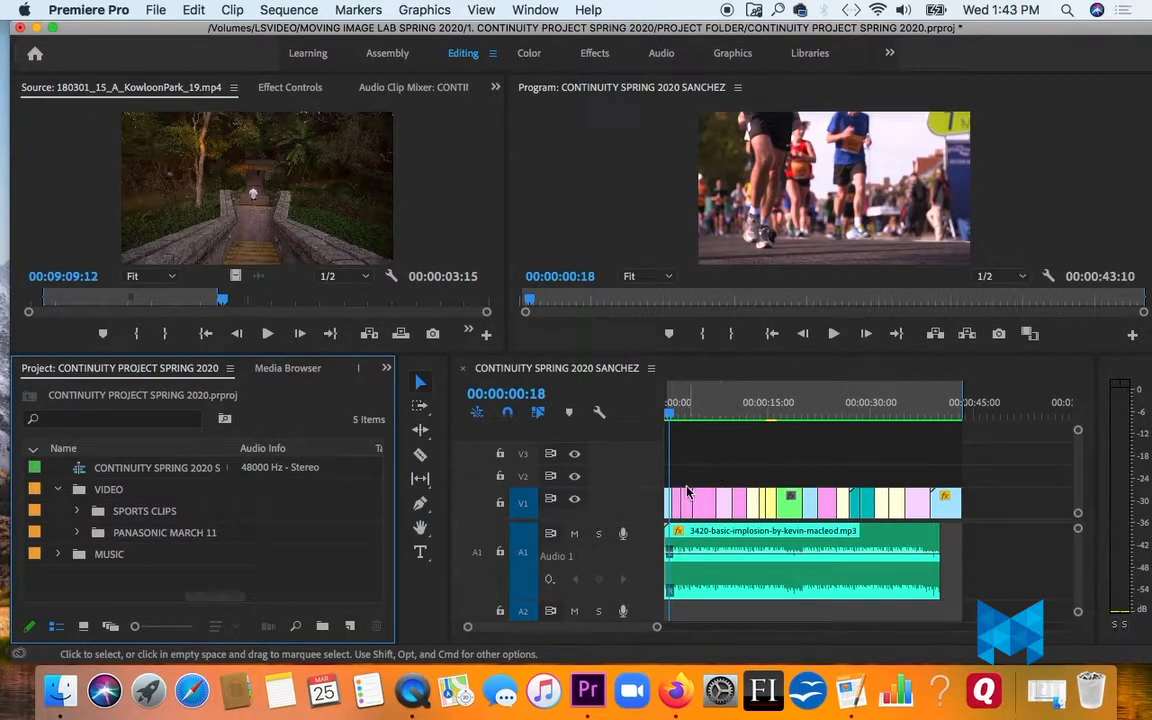
mouse_move(656, 626)
mouse_down()
mouse_move(607, 631)
mouse_move(648, 634)
mouse_up()
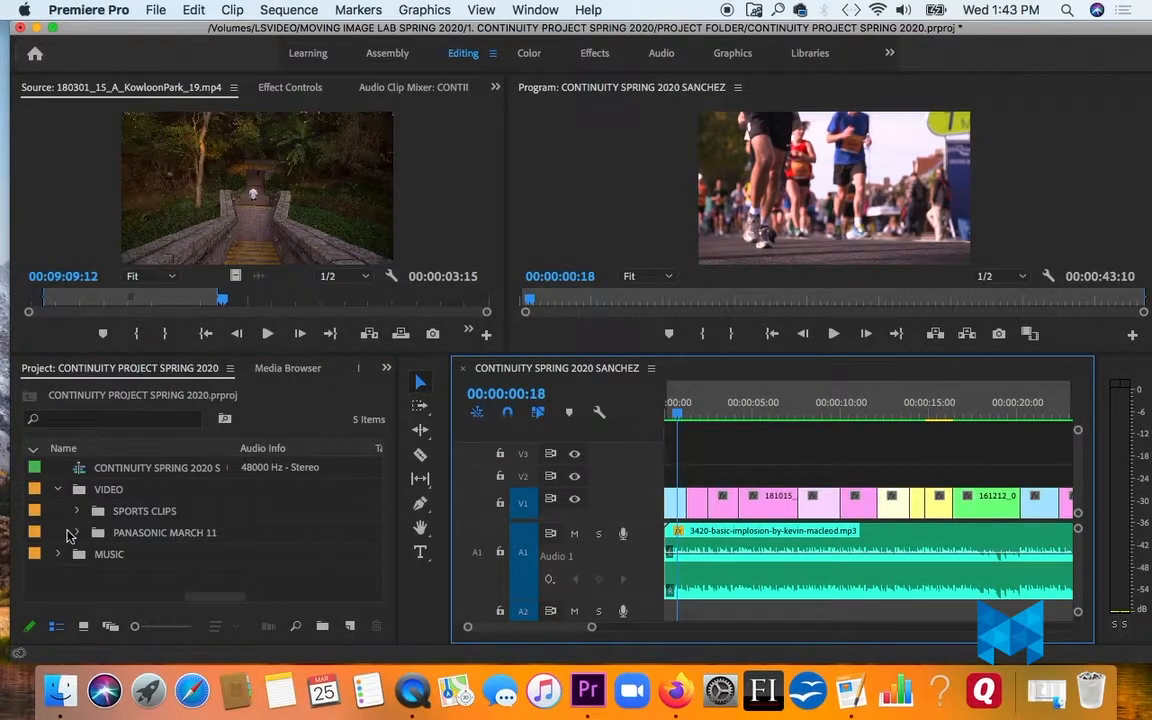
click(77, 511)
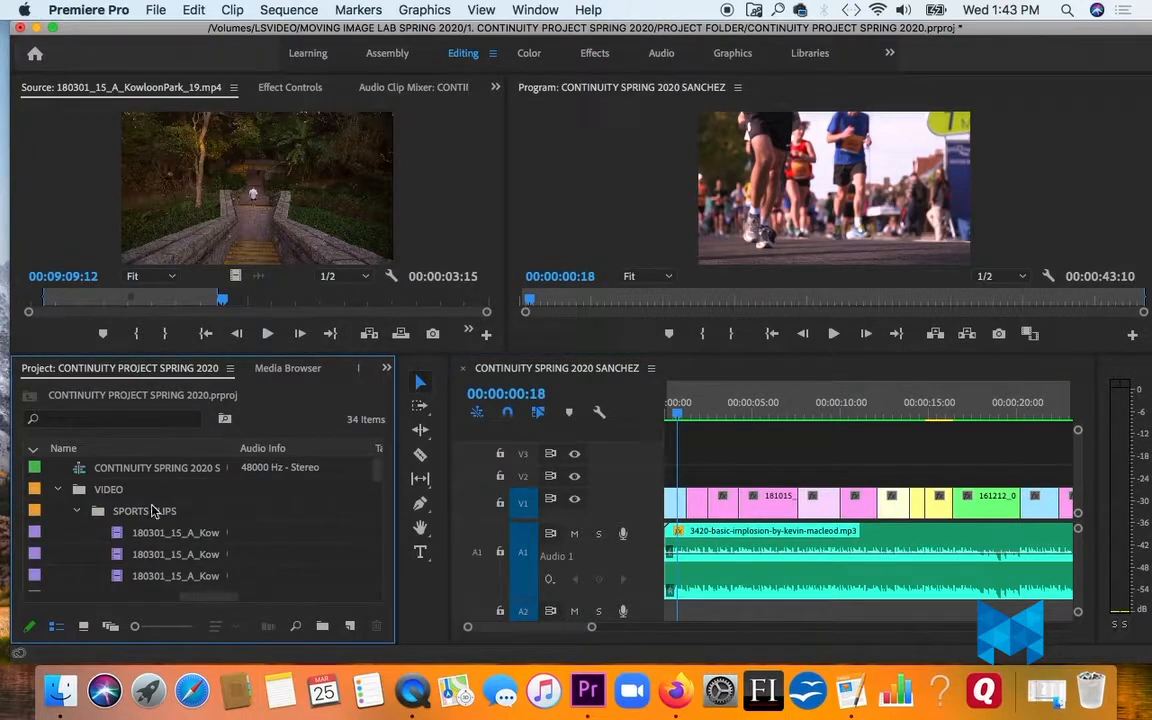
- Reverse the label sort order of the project items and look through the colour-labelled clips in the SPORTS CLIPS bin
click(33, 448)
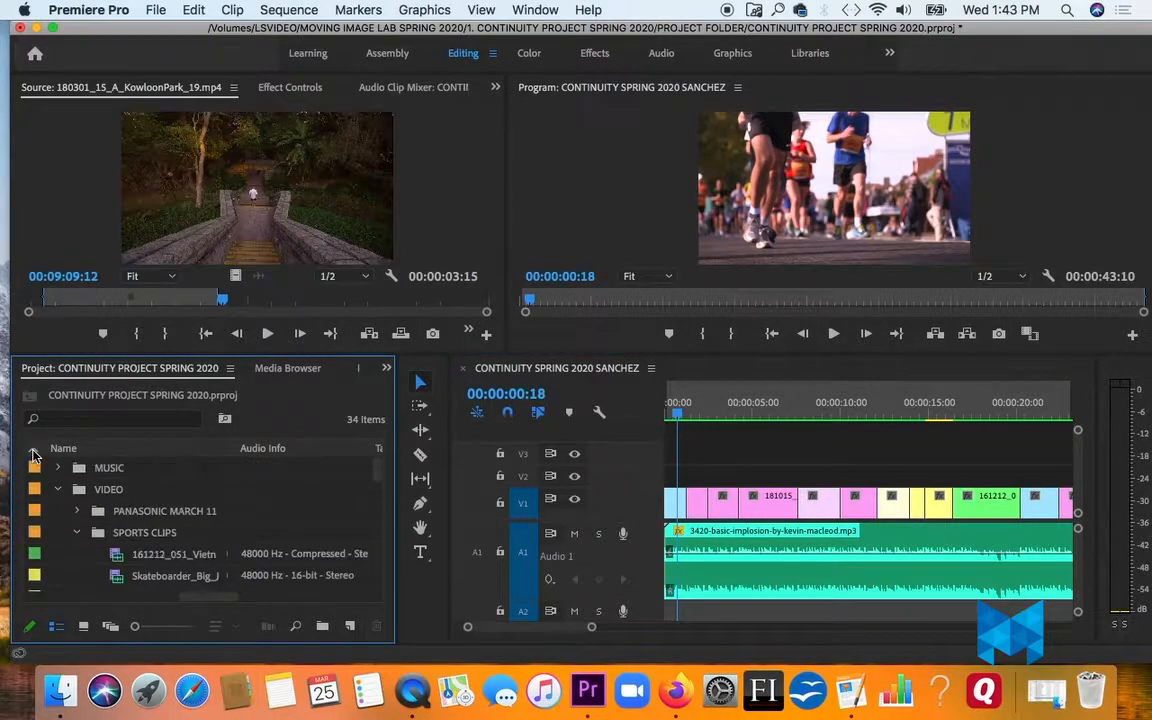
scroll(370, 482, down, 2)
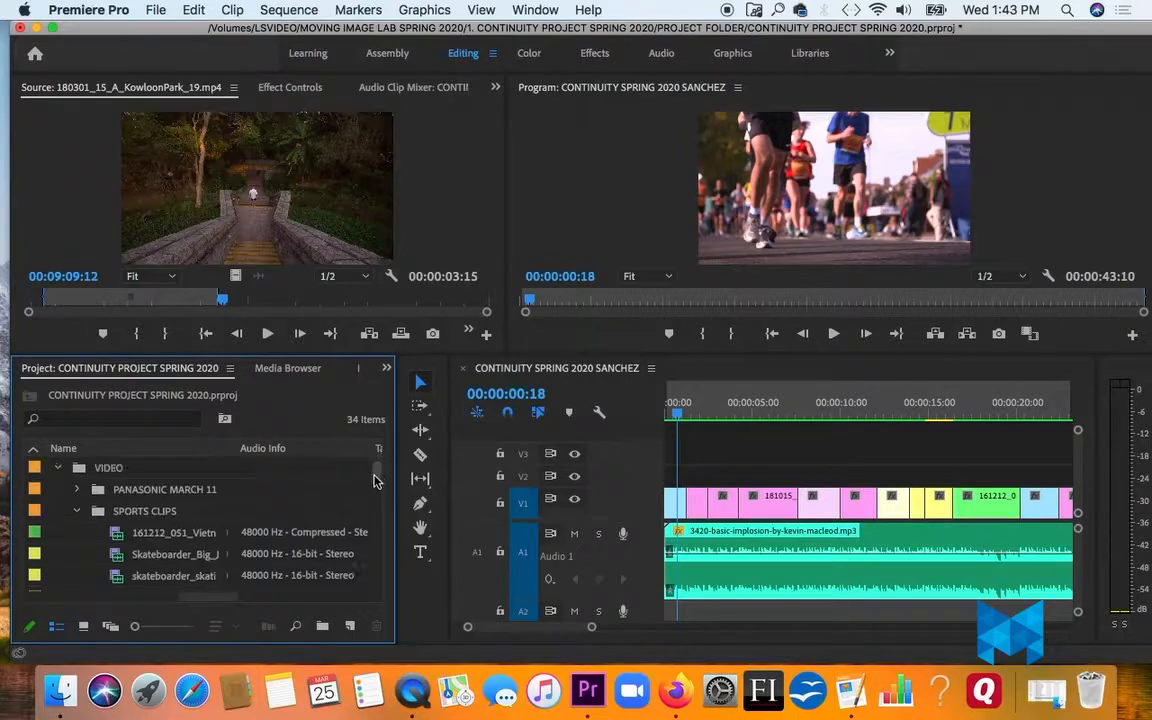
scroll(374, 487, down, 1)
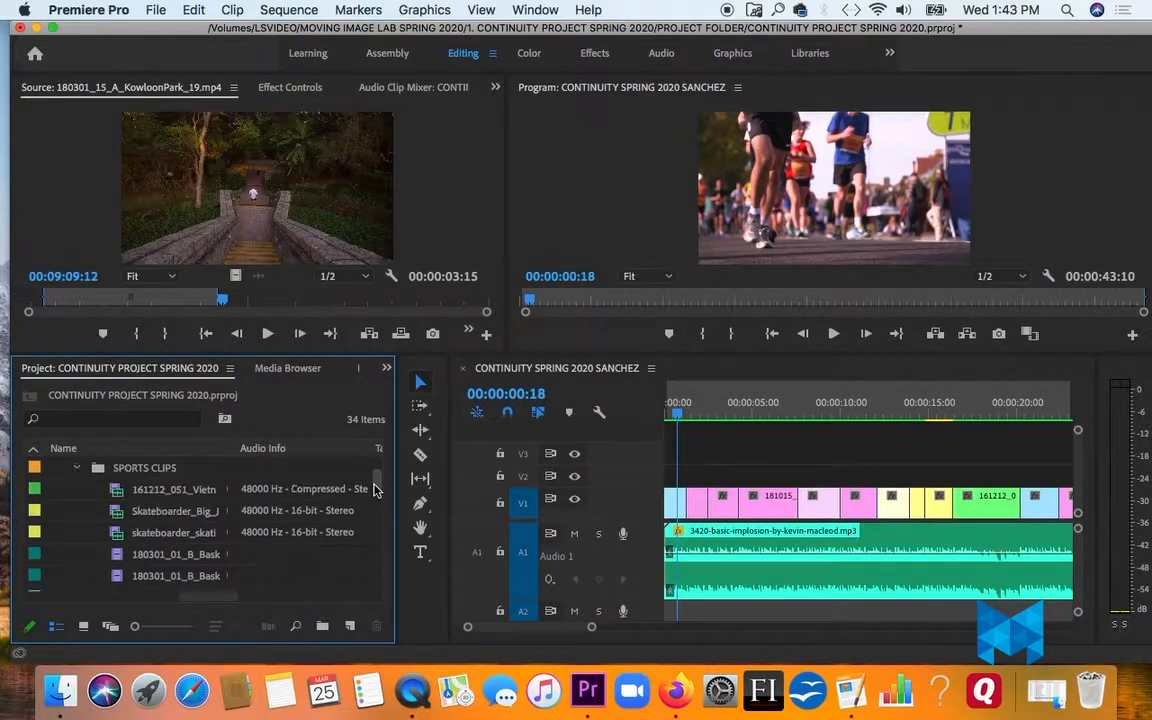
drag(374, 490, 378, 545)
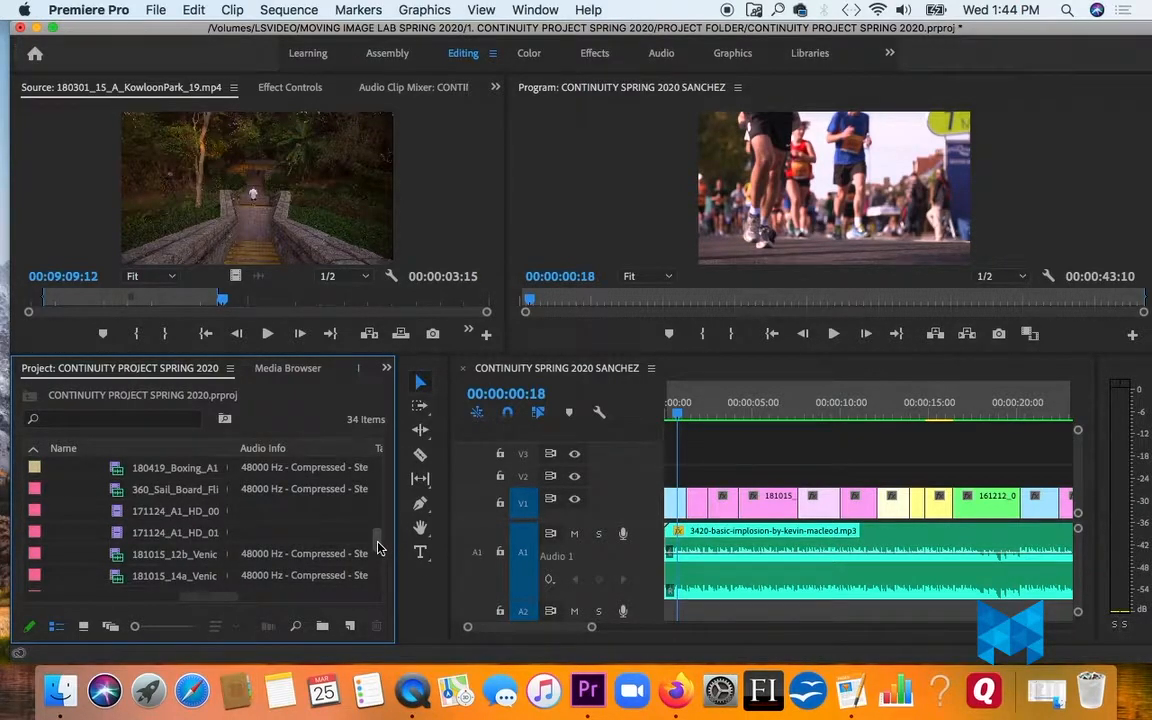
drag(378, 549, 391, 575)
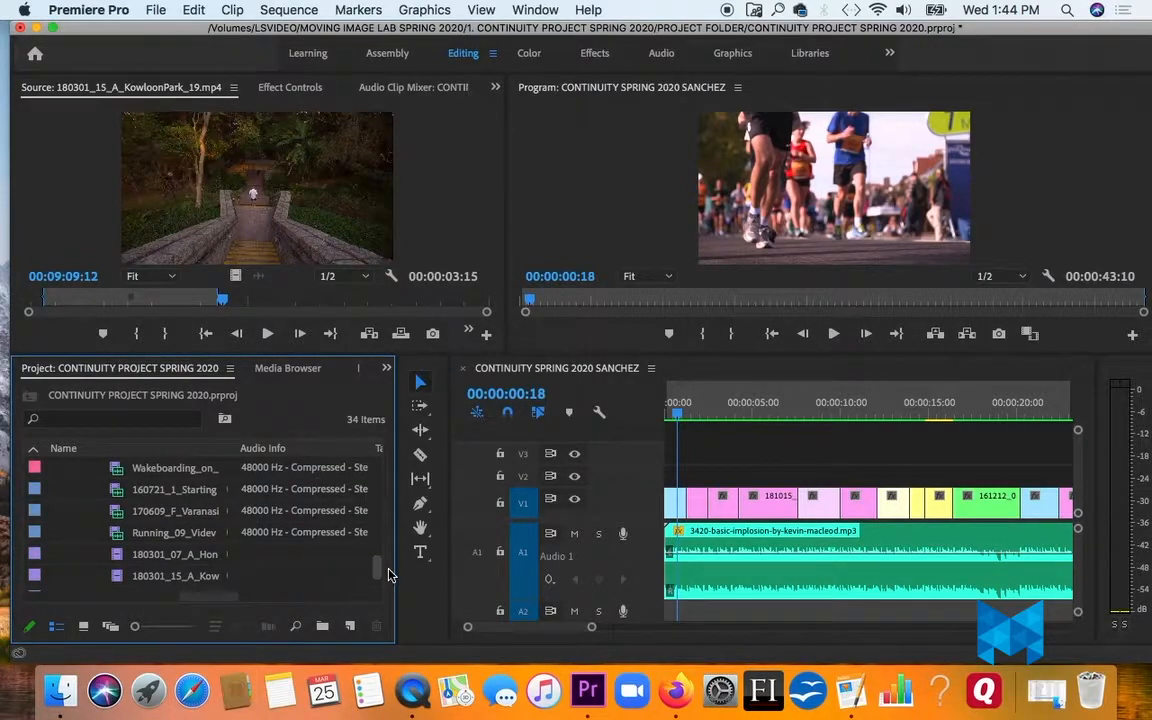
scroll(389, 576, down, 1)
drag(389, 576, 386, 588)
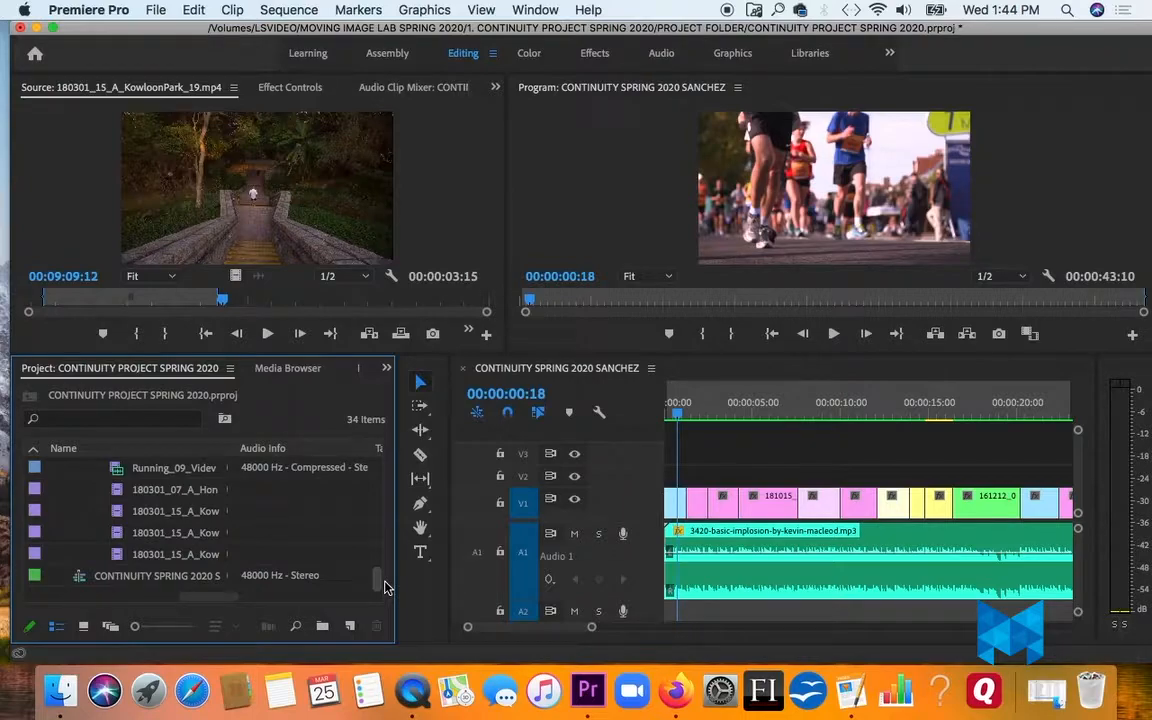
drag(386, 588, 381, 460)
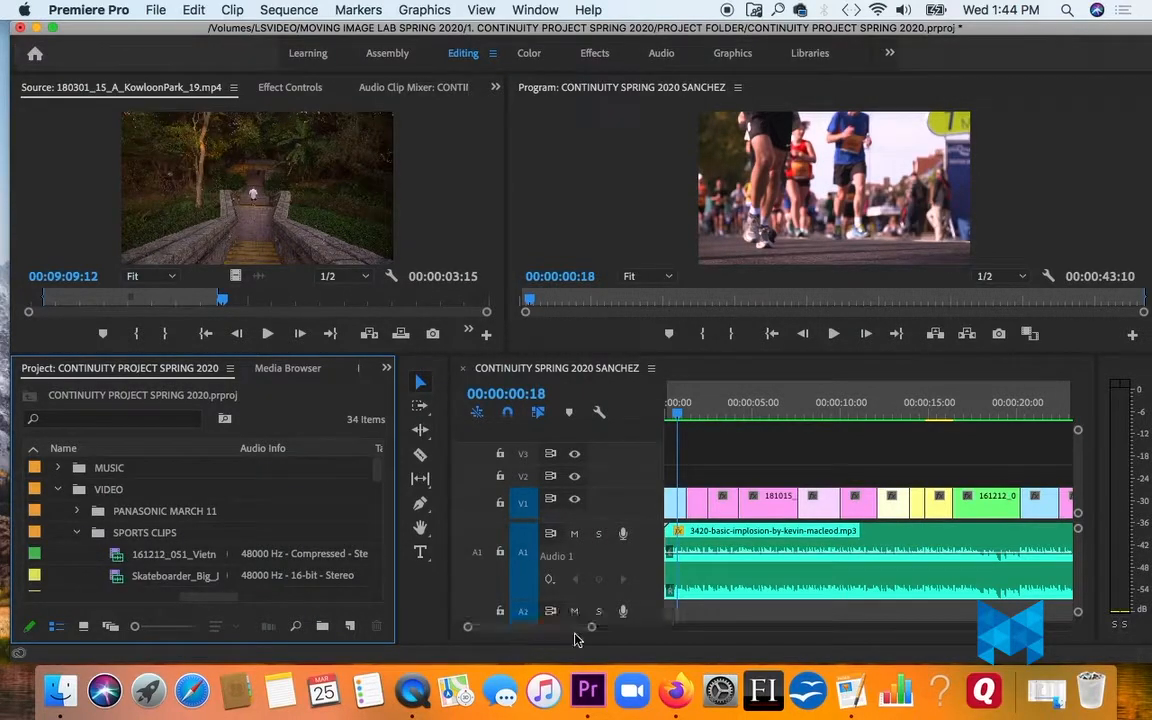
- Play the opening of the sequence with its music, and return the playhead to 00:00:00:00
drag(591, 627, 644, 627)
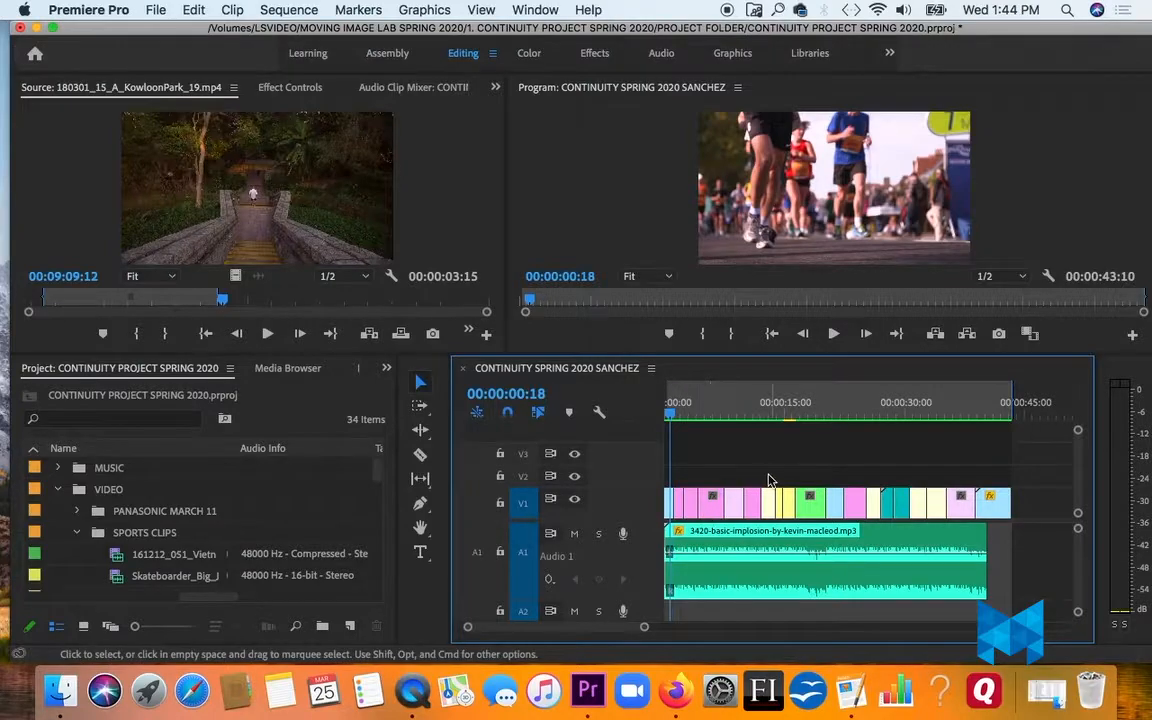
key(space)
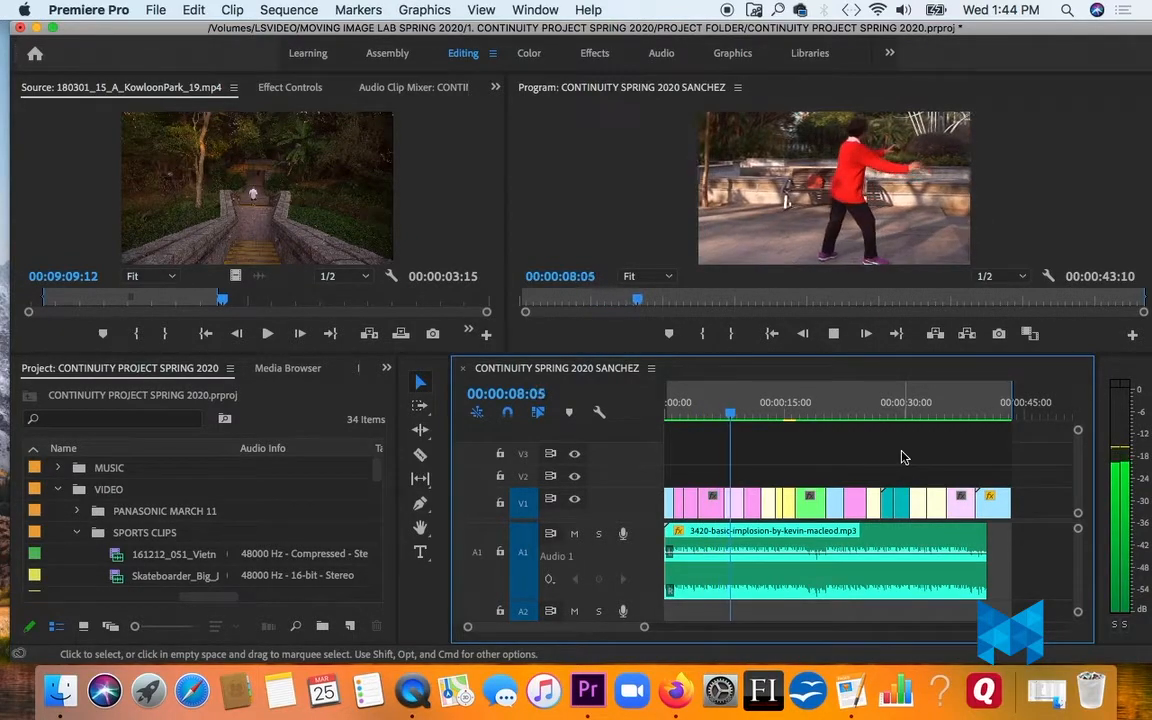
key(space)
drag(731, 412, 668, 421)
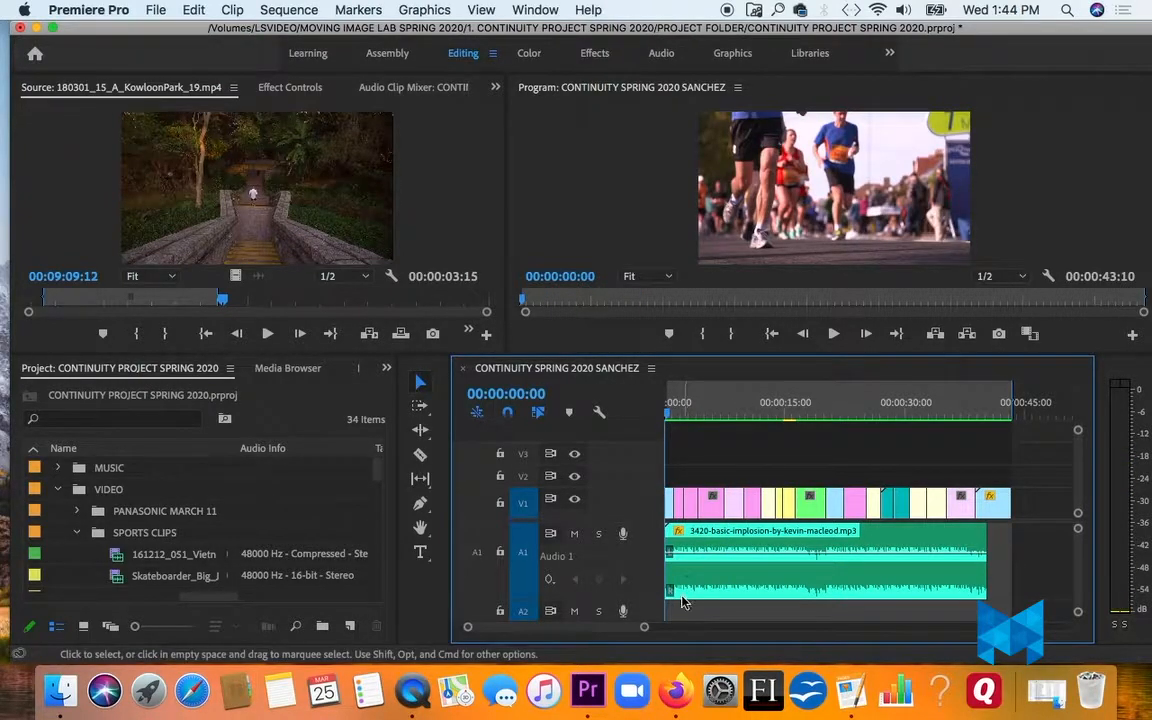
- Mute audio track A1 and play the opening clips of the sequence without music
drag(643, 628, 617, 629)
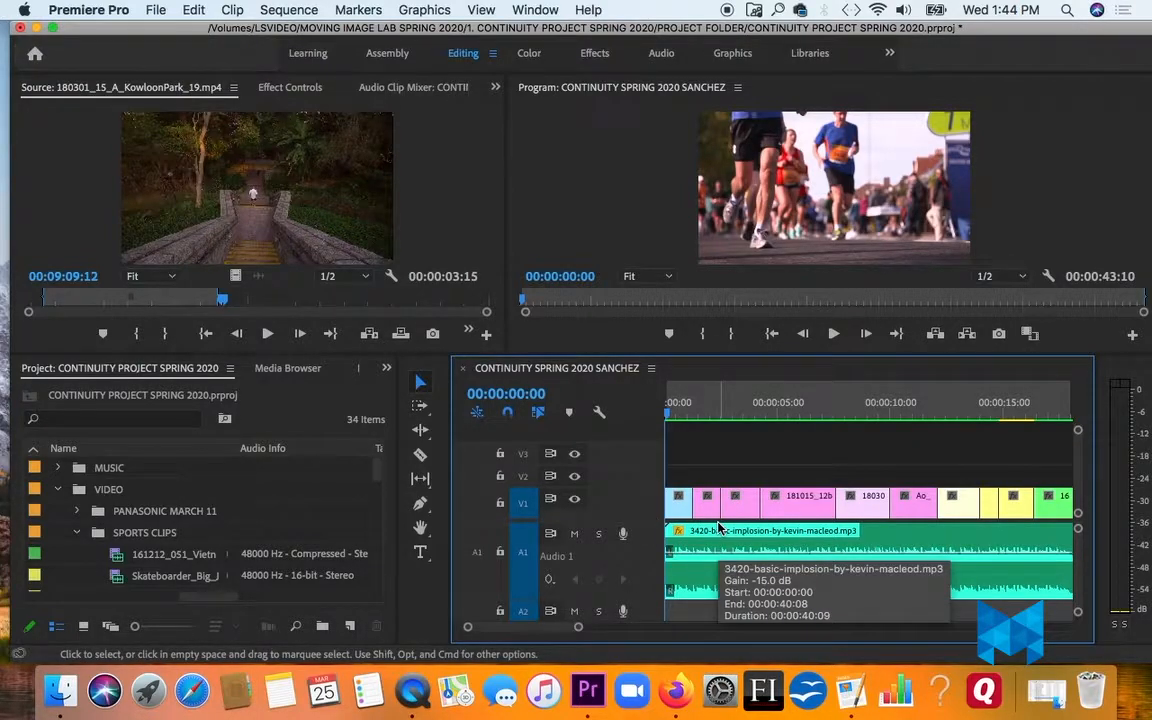
click(575, 536)
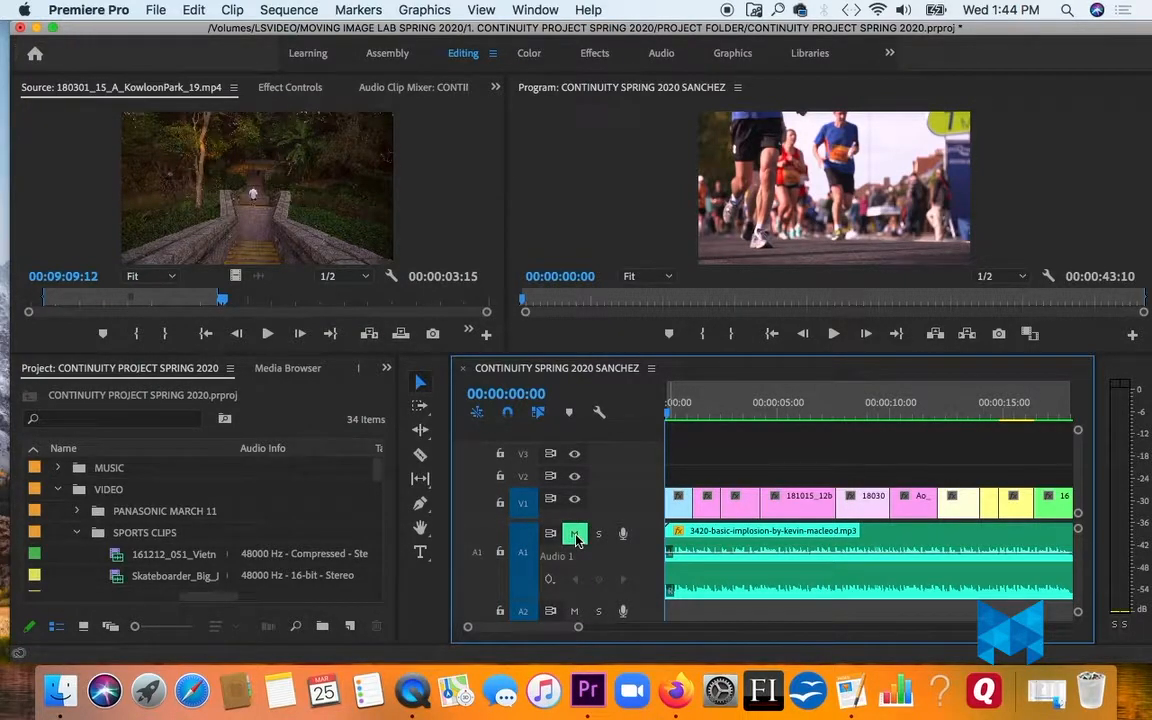
click(668, 220)
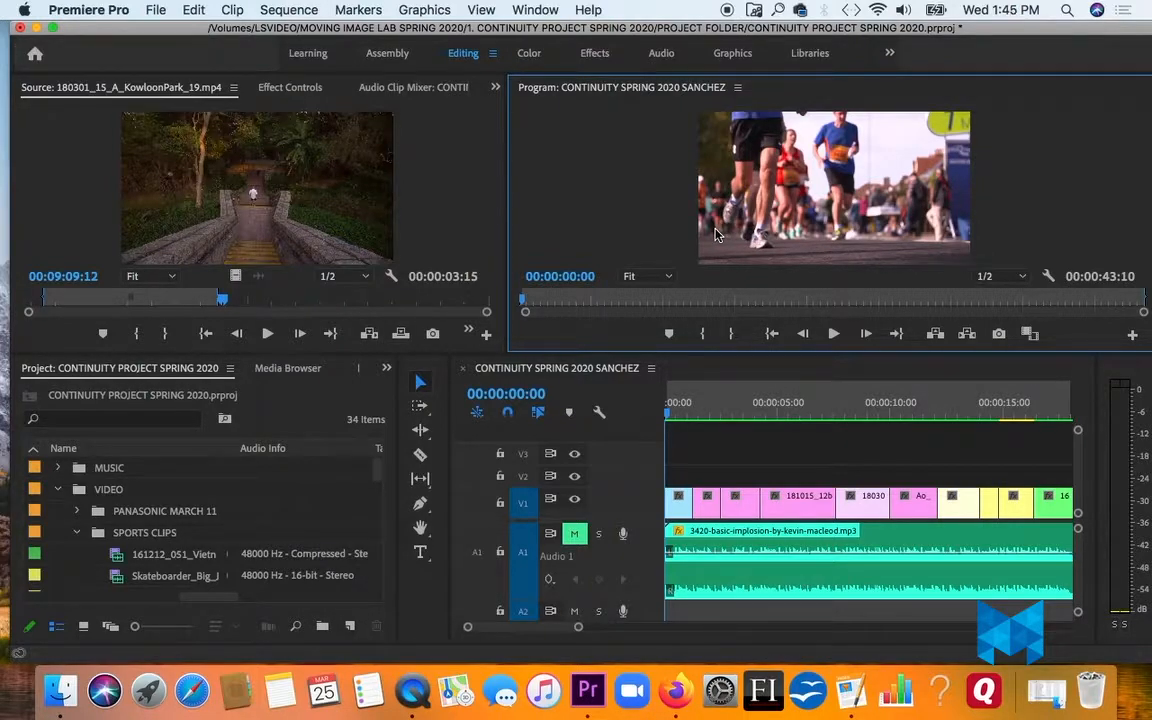
key(space)
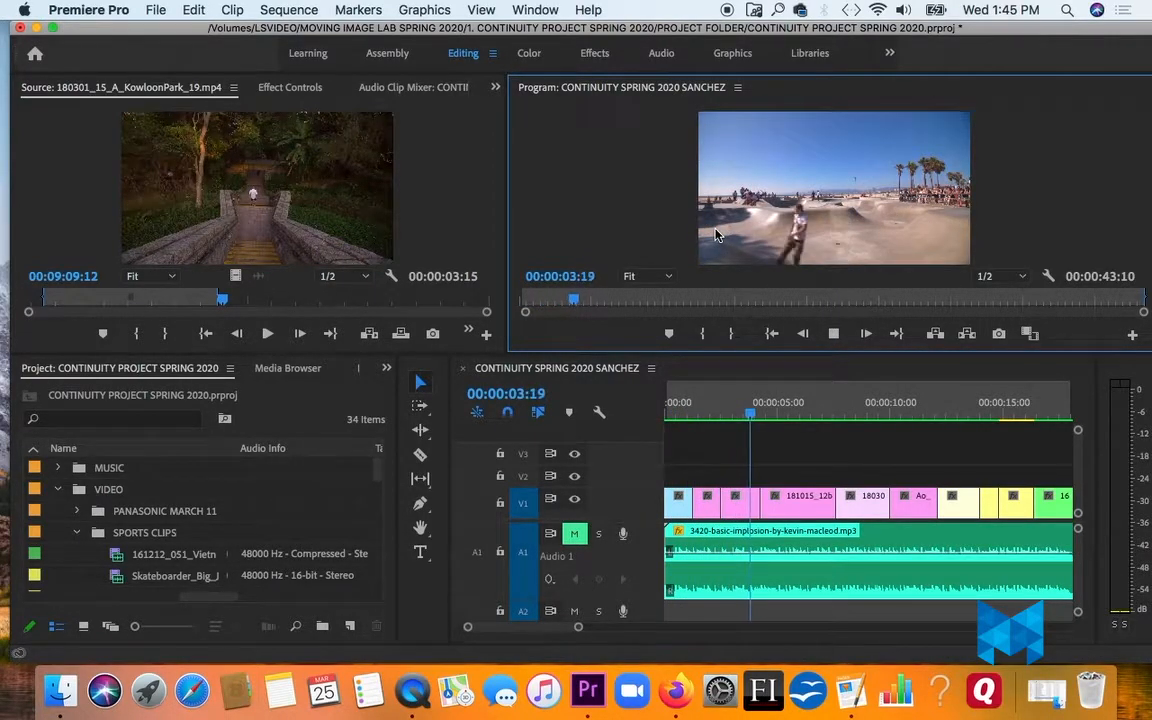
key(space)
- Scrub the sequence to review the boxing clips around 13 seconds and the gym and stairway shots around 33 to 35 seconds
drag(687, 420, 966, 422)
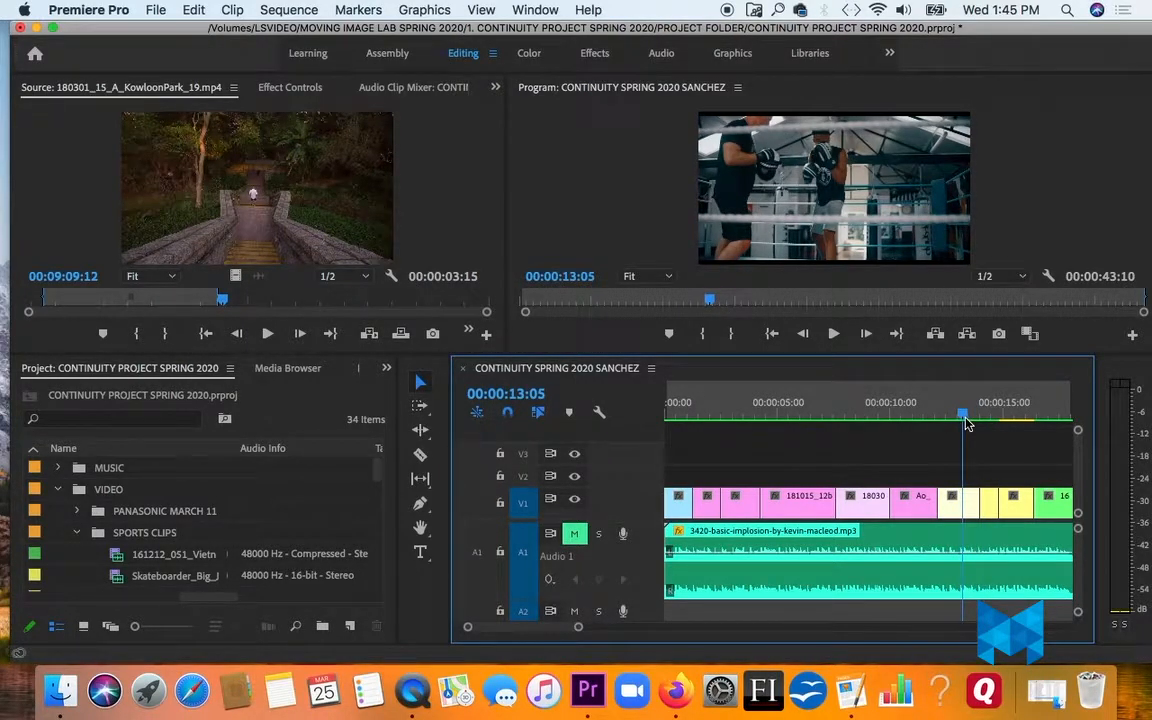
mouse_move(966, 422)
mouse_down()
mouse_move(872, 422)
mouse_move(972, 424)
mouse_move(953, 424)
mouse_up()
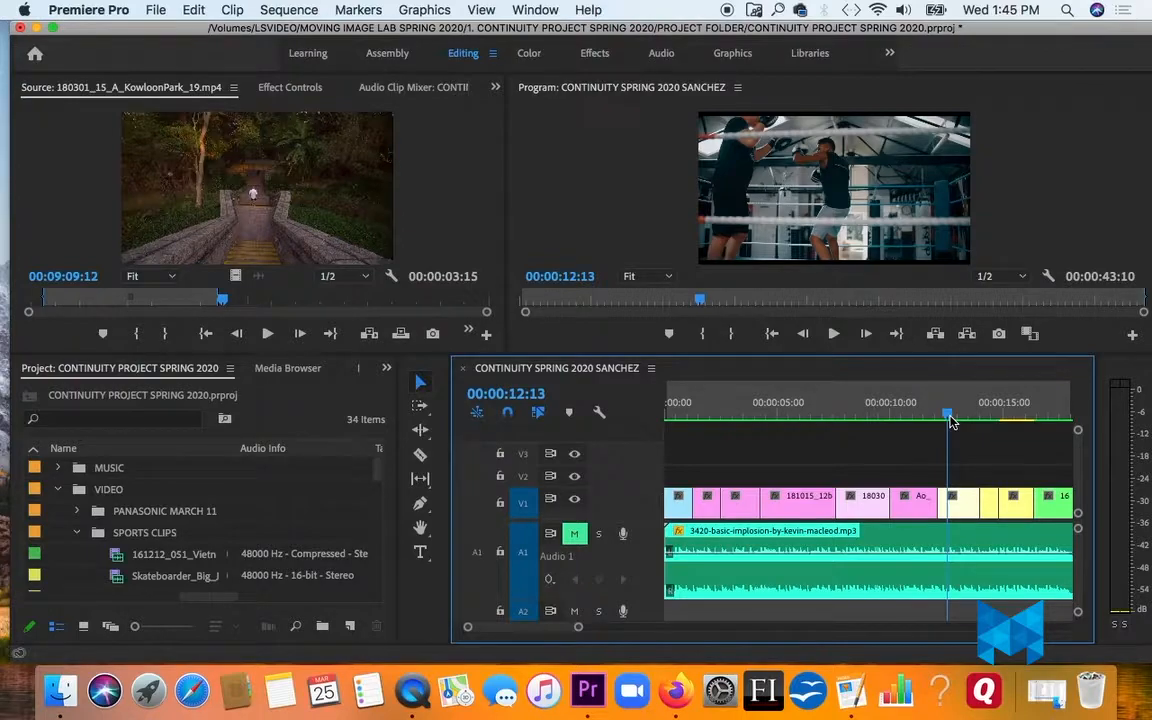
drag(579, 627, 637, 628)
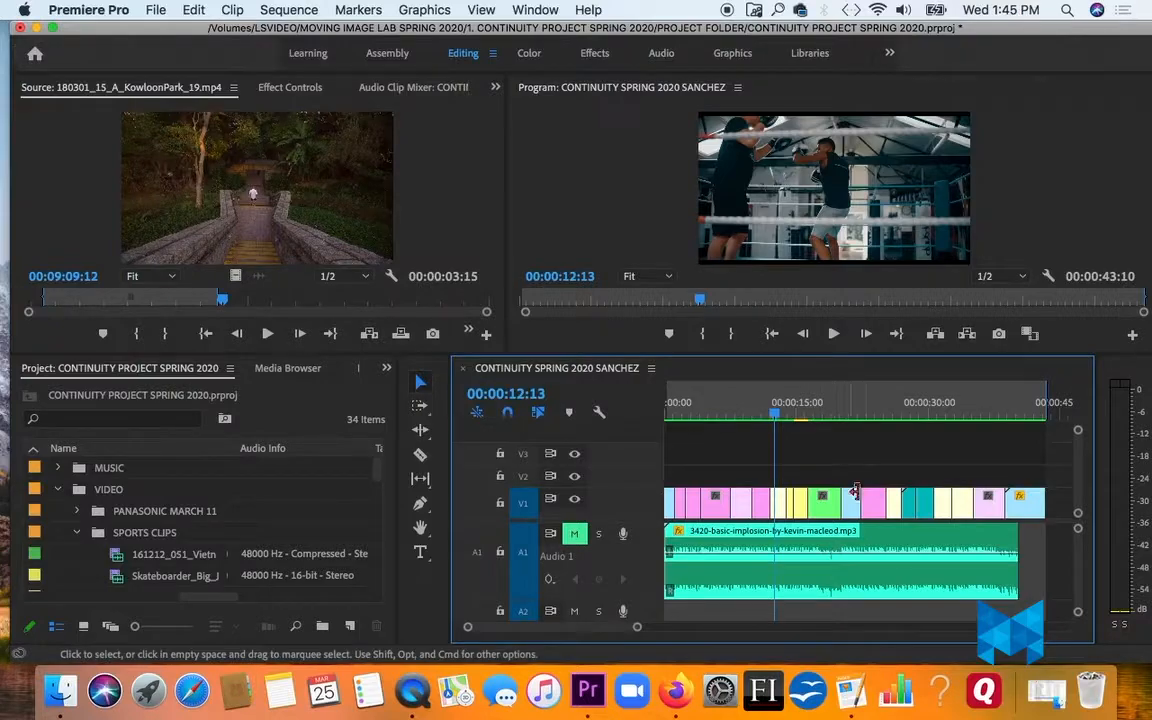
drag(892, 420, 963, 425)
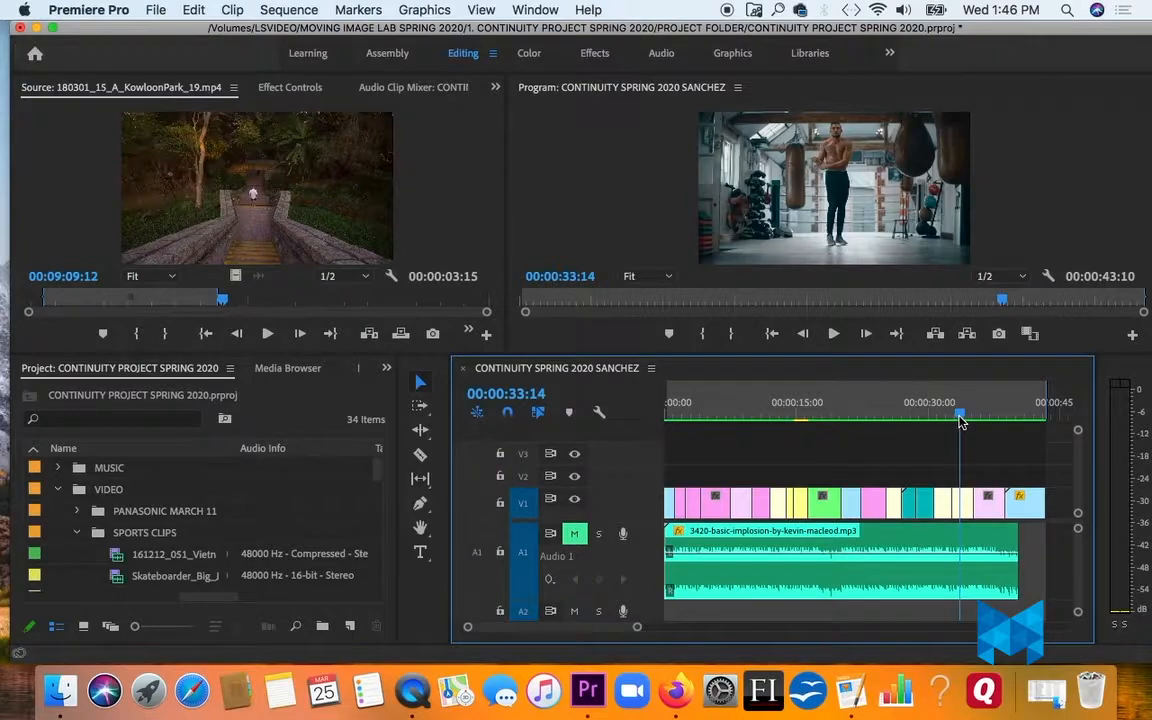
drag(963, 424, 977, 425)
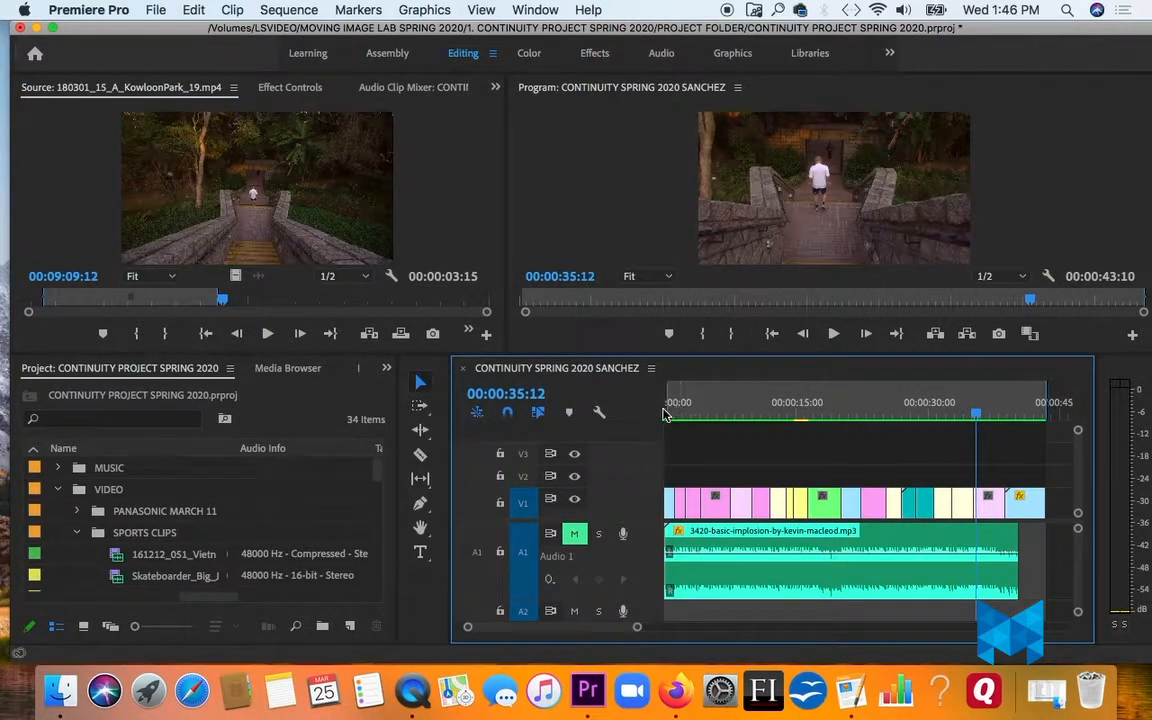
- Compare the runners shot at the sequence's start with the stopwatch shot near its end, around 40 seconds
click(669, 414)
key(space)
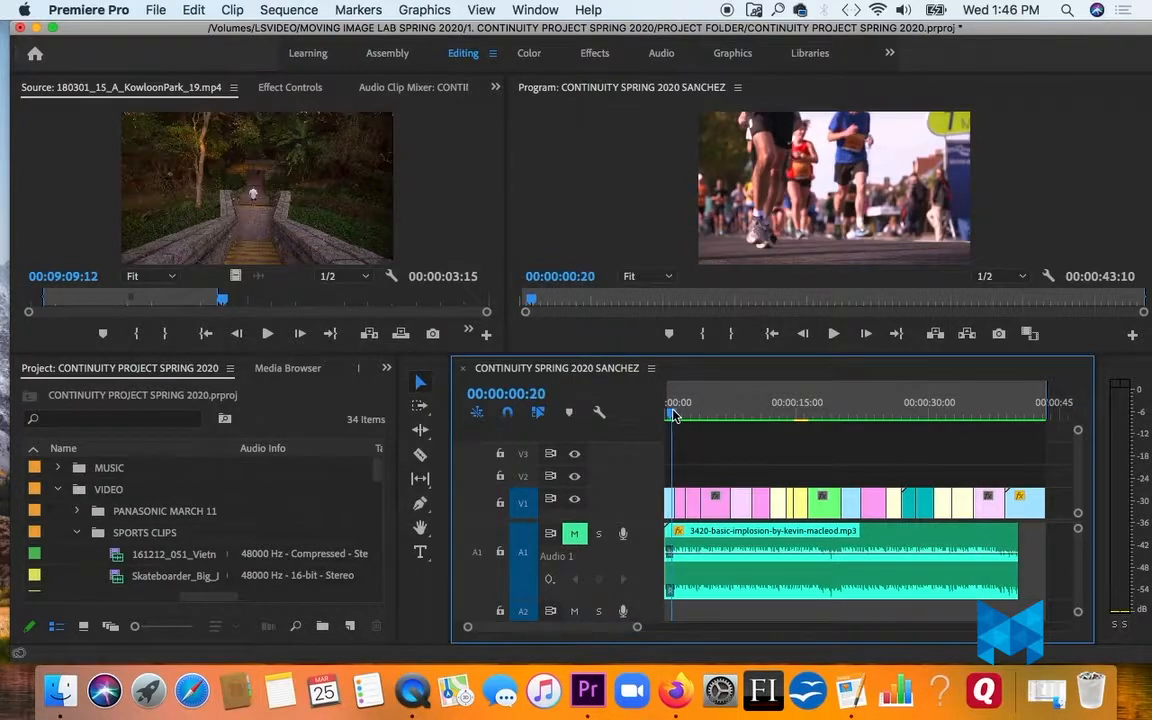
drag(988, 414, 1024, 420)
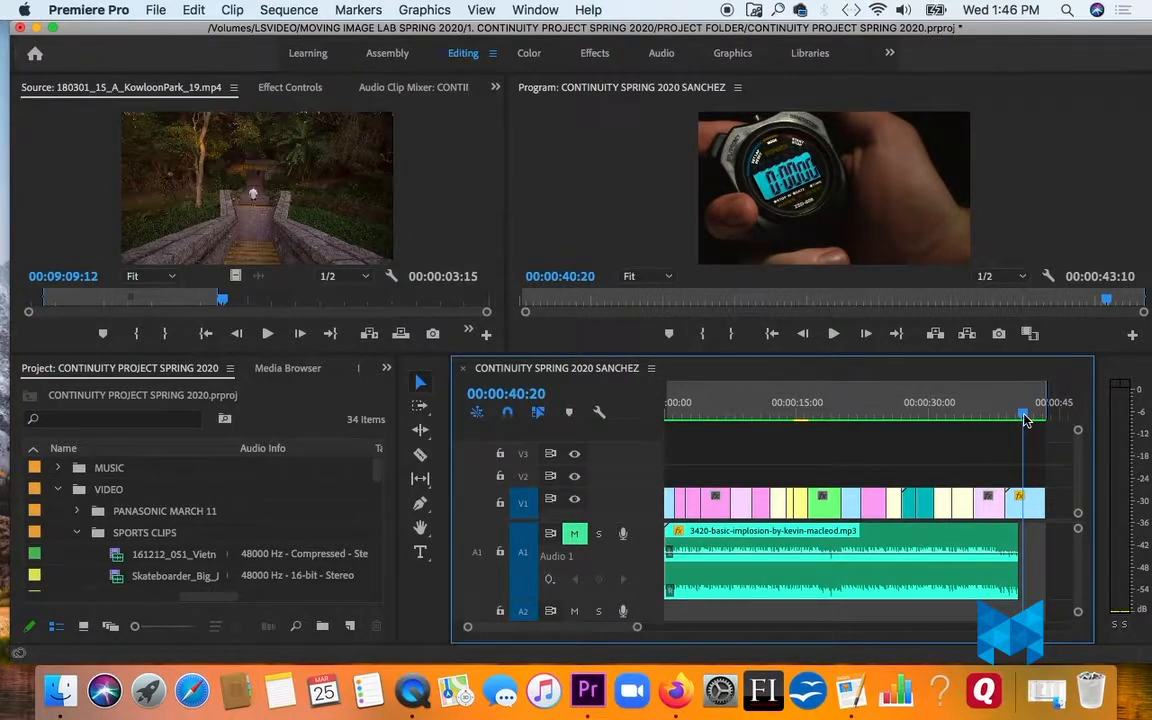